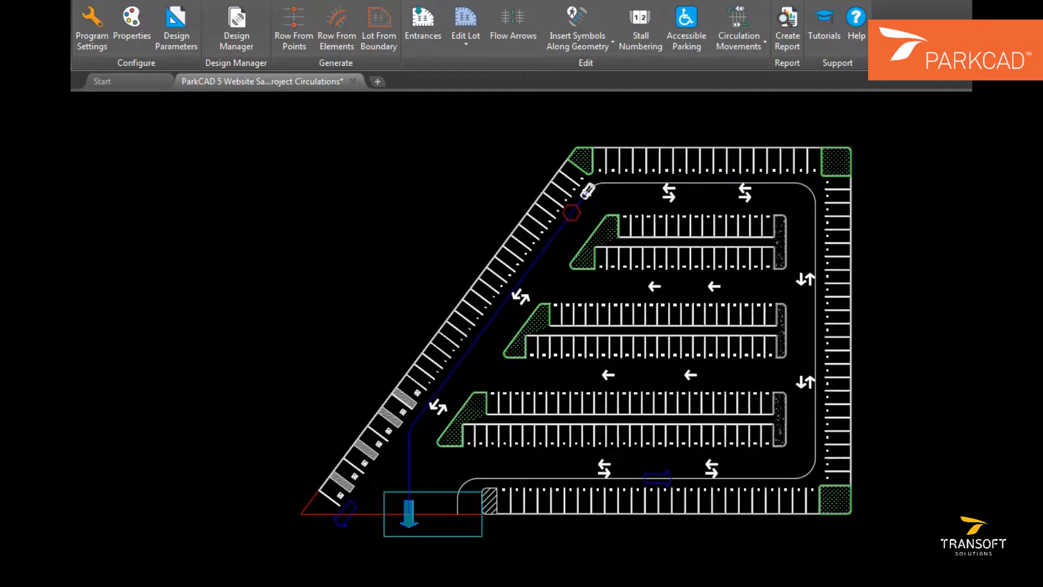
# Finish the first circulation movement at the lot's entrance as the exit point and close the movement evaluation
pyautogui.click(408, 513)
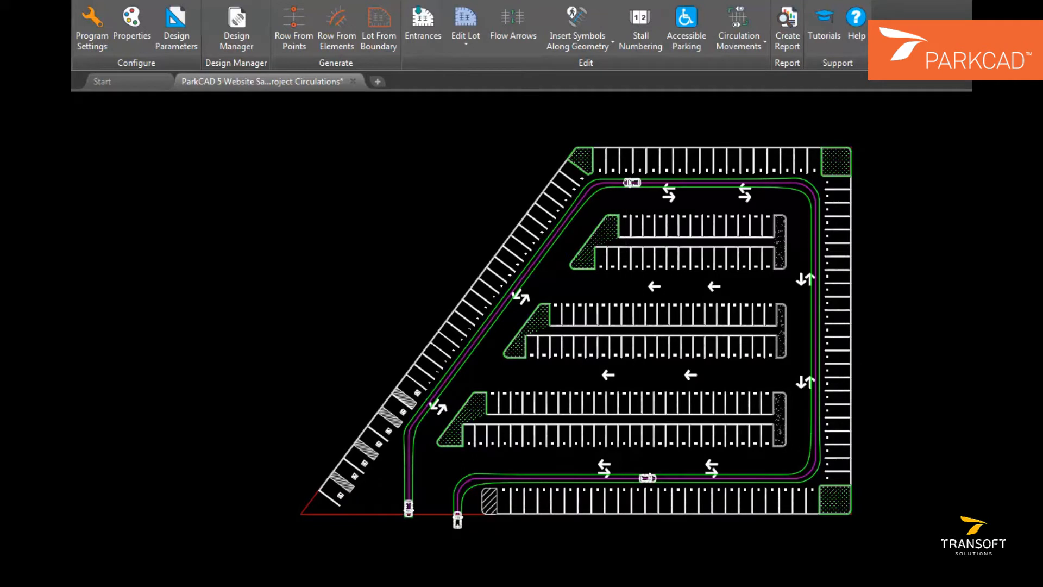
pyautogui.press('Return')
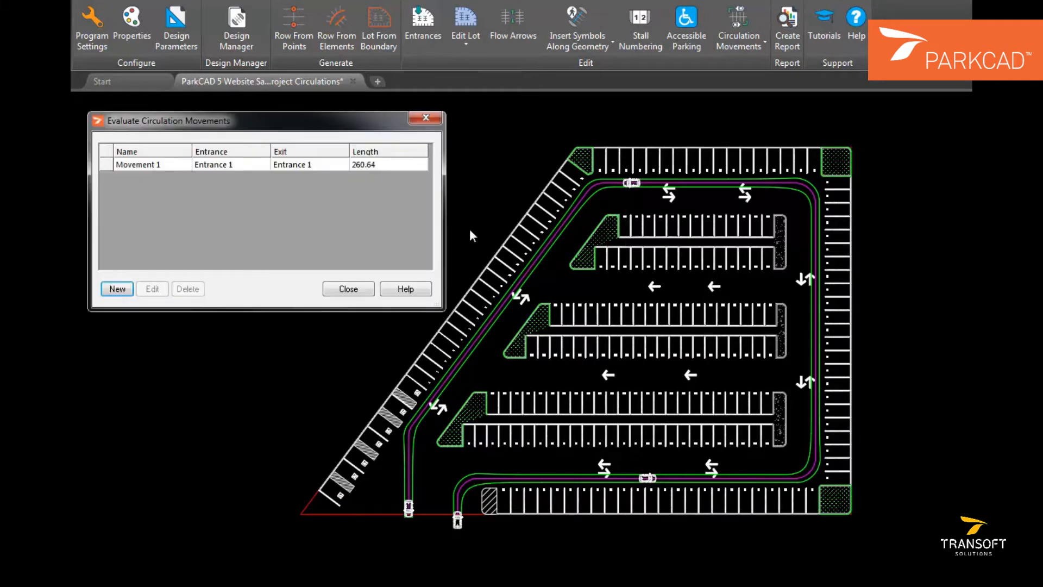
pyautogui.click(356, 288)
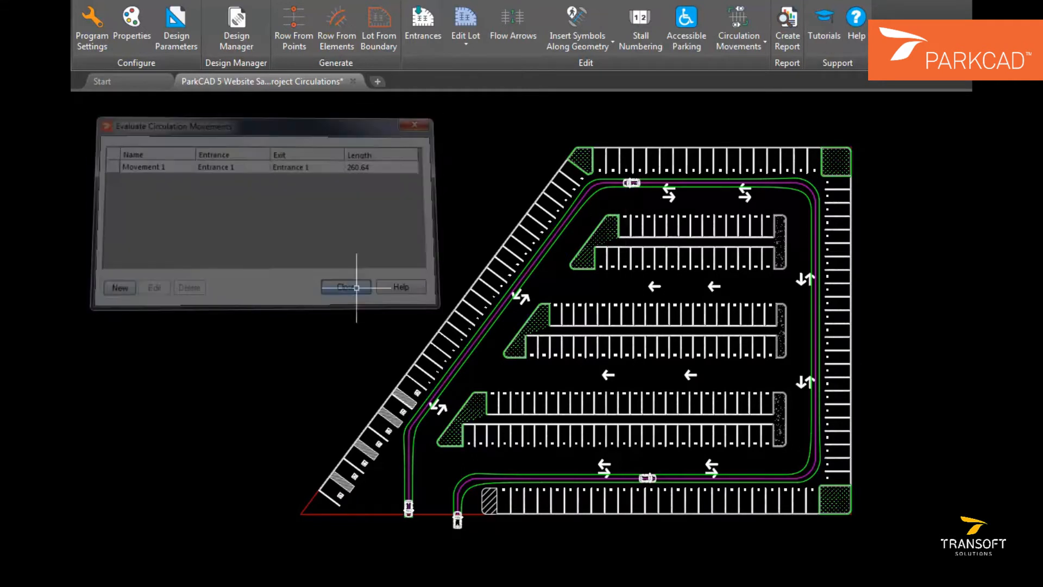
# Set the movement vehicle in the design parameters to Large Car
pyautogui.click(185, 48)
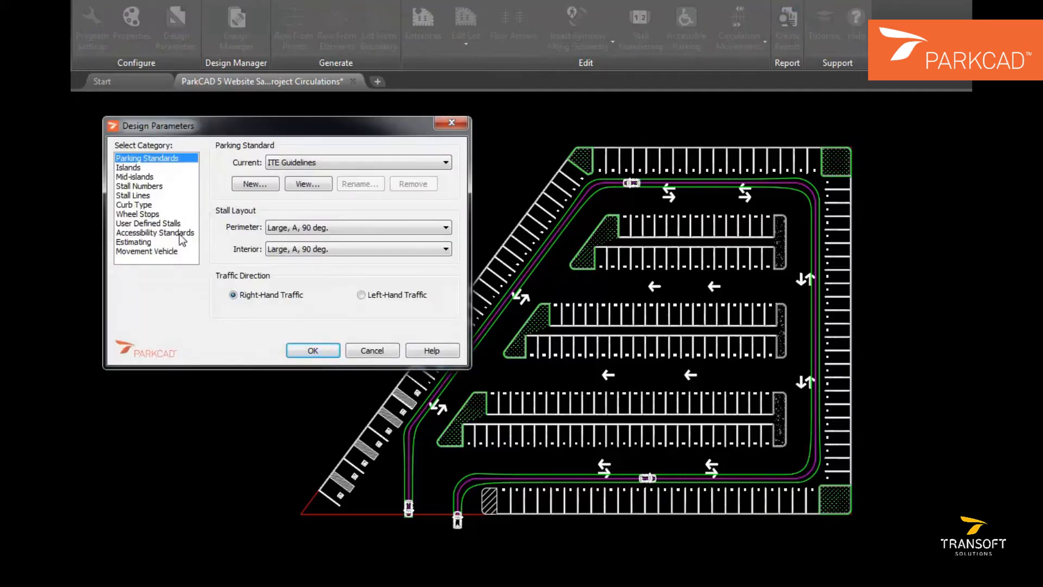
pyautogui.click(173, 252)
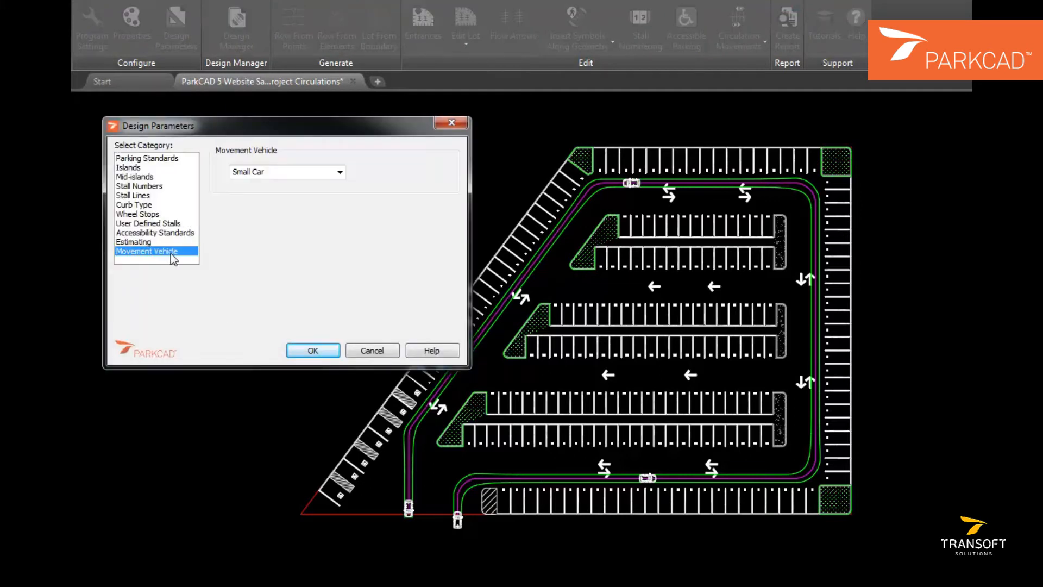
pyautogui.click(340, 173)
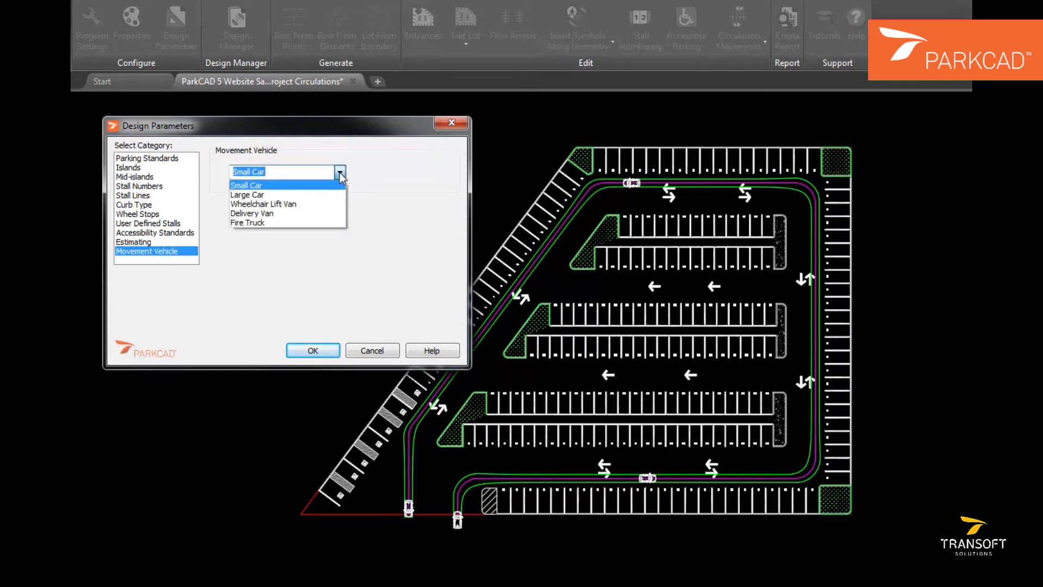
pyautogui.click(328, 194)
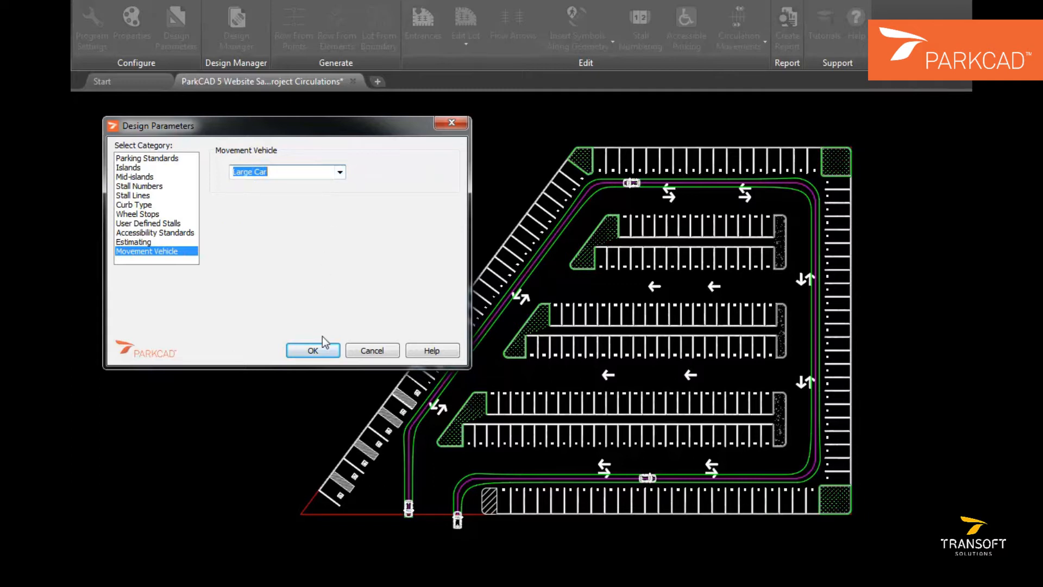
pyautogui.click(322, 348)
# Create a new large-car circulation movement from the entrance, clockwise around the three interior stall rows, and back out through the same entrance
pyautogui.click(751, 26)
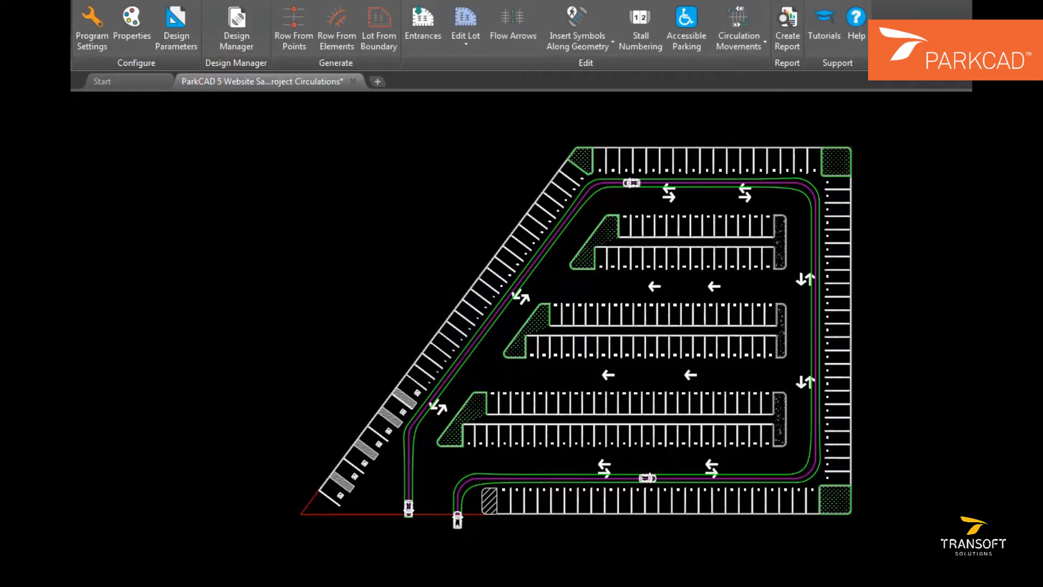
pyautogui.click(117, 289)
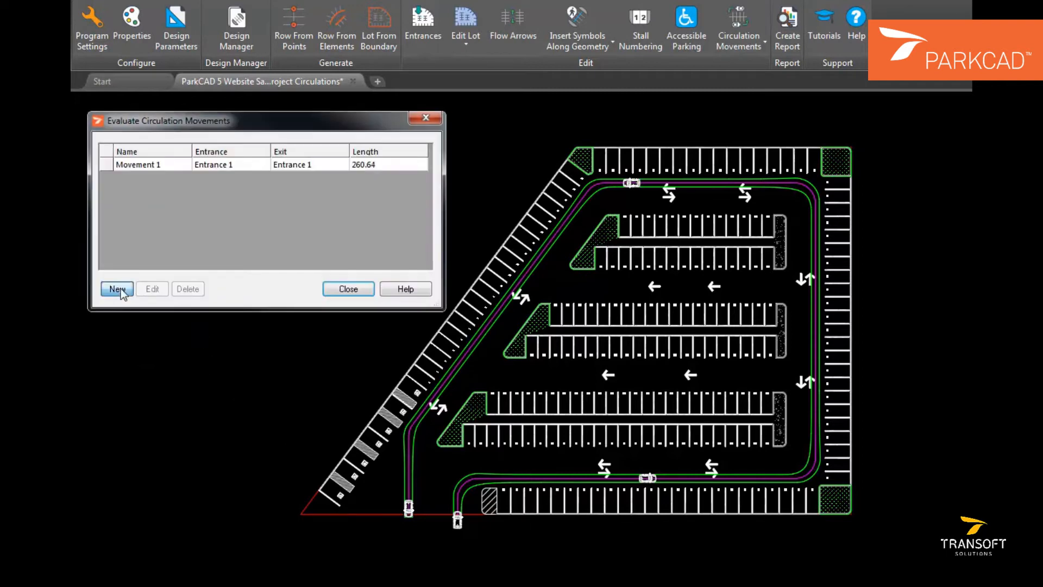
pyautogui.click(456, 494)
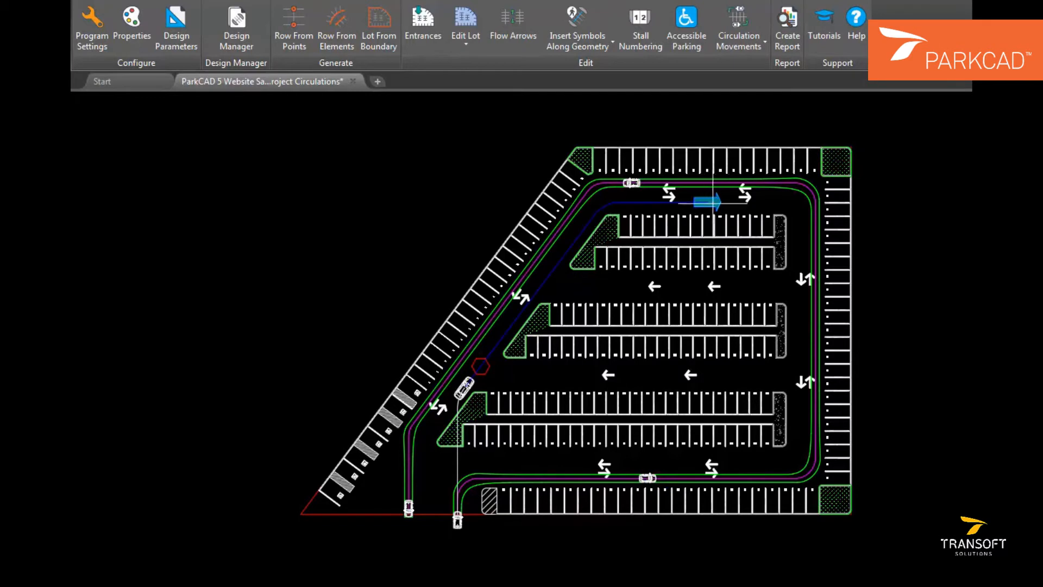
pyautogui.click(796, 329)
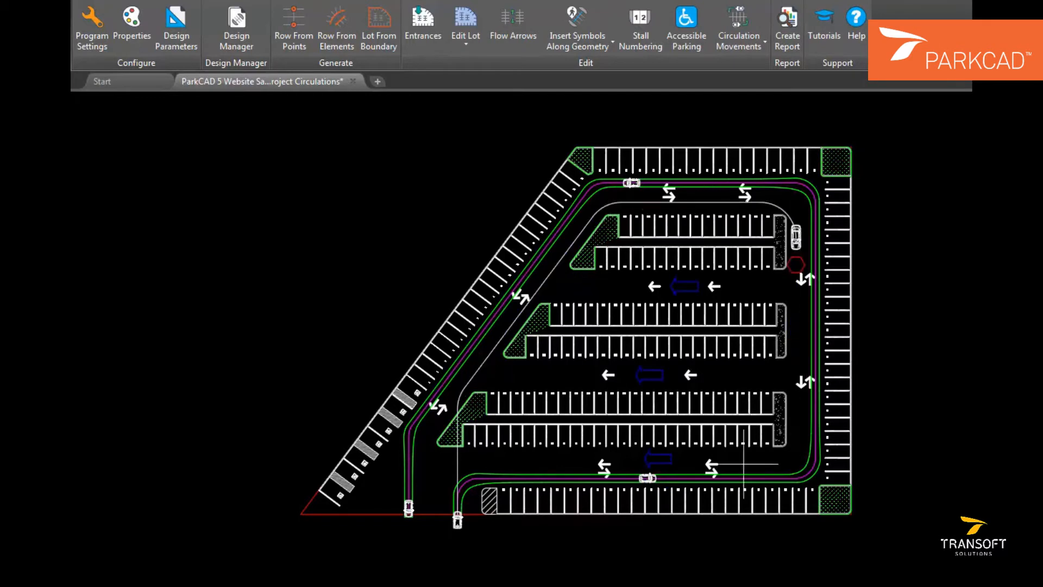
pyautogui.click(658, 461)
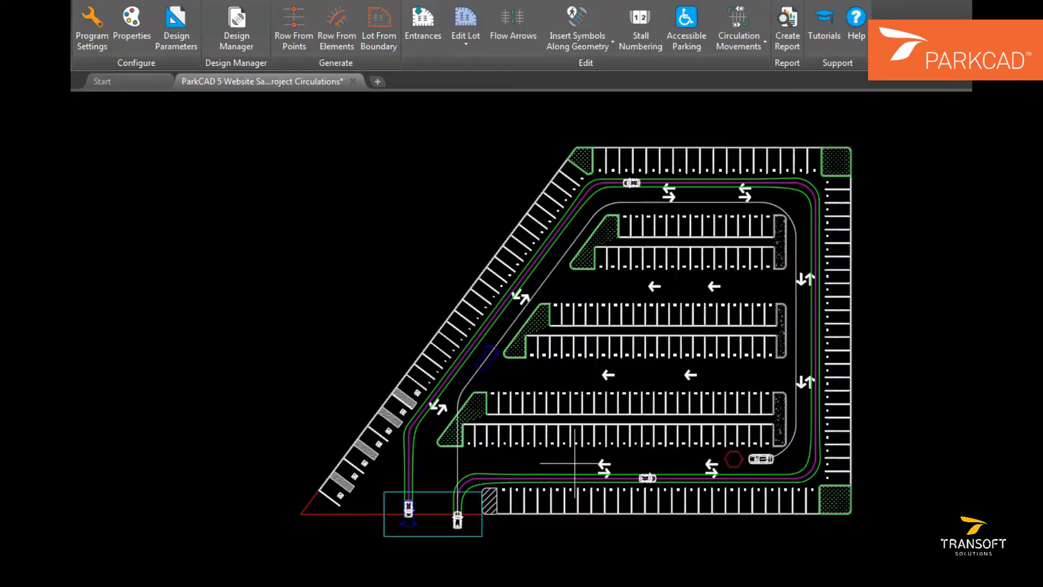
pyautogui.click(408, 507)
# Place vehicle symbols on the large-car path along the lot's lower and upper aisles, and finish the movement
pyautogui.click(732, 456)
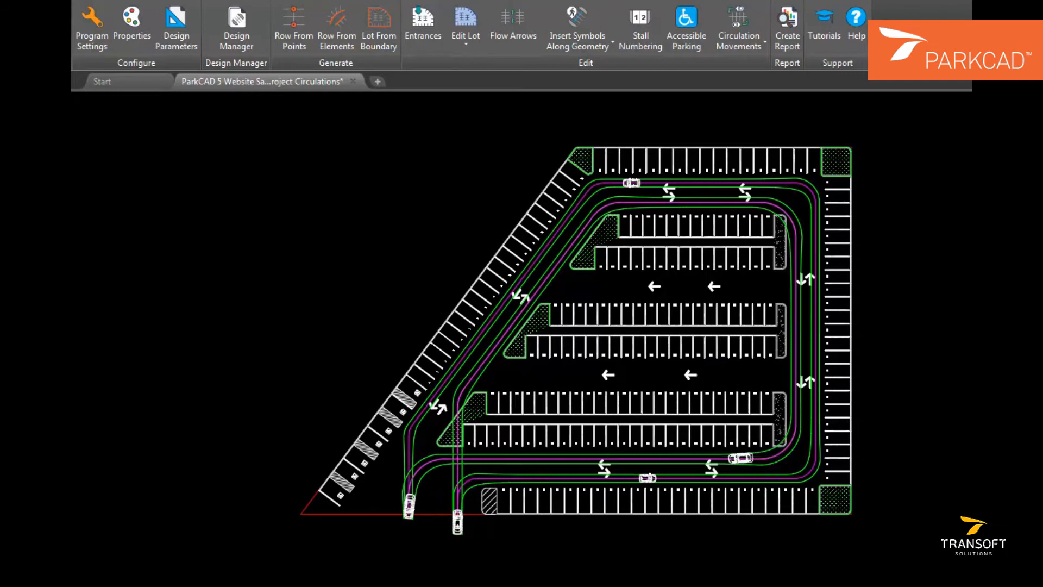
pyautogui.click(718, 193)
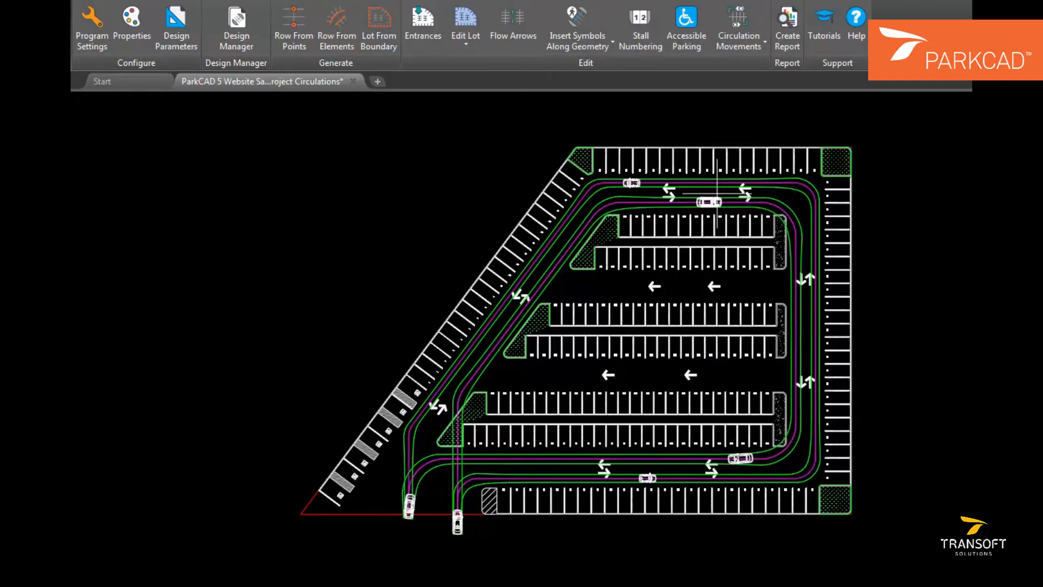
pyautogui.press('Return')
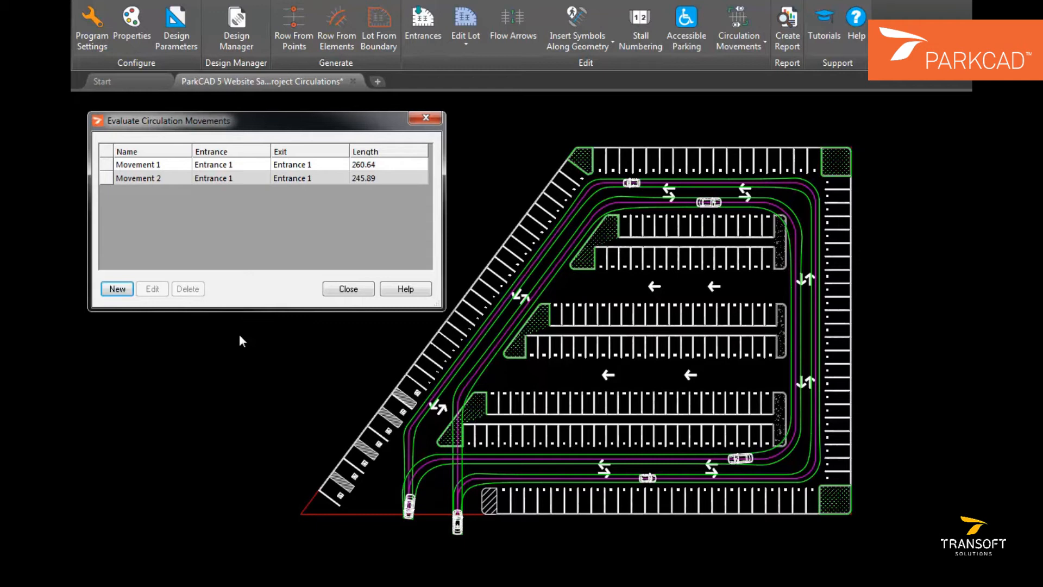
# Edit Movement 2 by moving its turn at the lot's lower-right corner outward, clear of the island beside stalls 110 and 134
pyautogui.click(183, 180)
pyautogui.click(158, 289)
pyautogui.scroll(4, 749, 482)
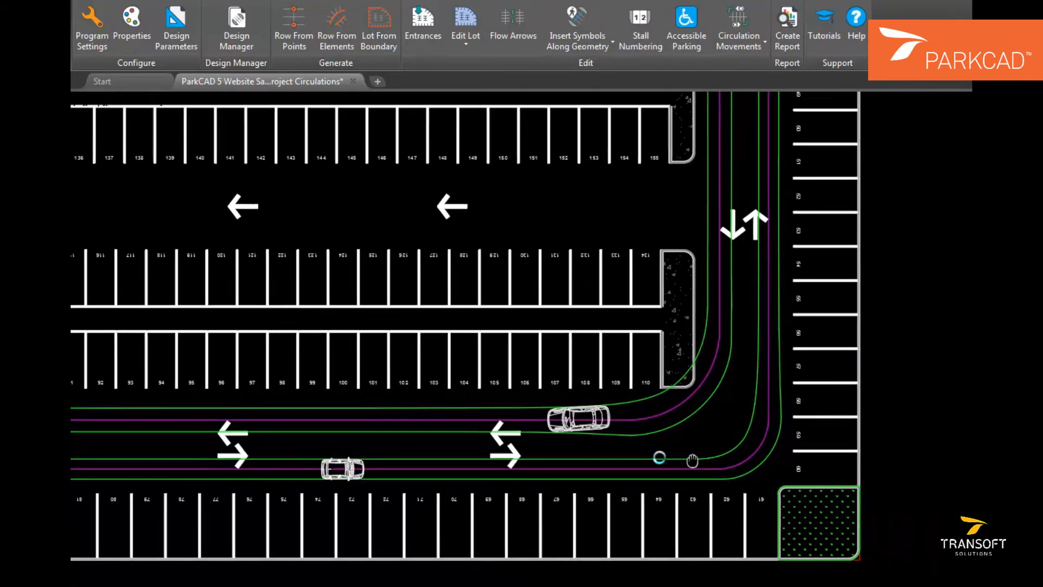
pyautogui.click(656, 389)
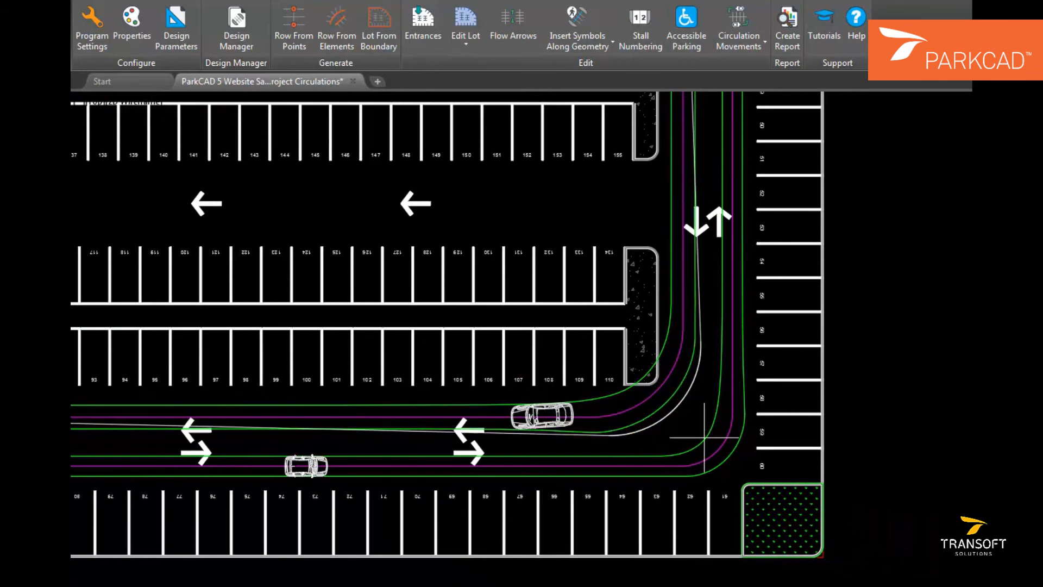
pyautogui.click(703, 219)
# Shift the path's turn at the lot's upper-right corner outward, clear of the end island beside stalls 189 and 202
pyautogui.moveTo(703, 219)
pyautogui.mouseDown(button='middle')
pyautogui.moveTo(787, 410)
pyautogui.moveTo(822, 378)
pyautogui.moveTo(825, 391)
pyautogui.mouseUp(button='middle')
pyautogui.click(736, 271)
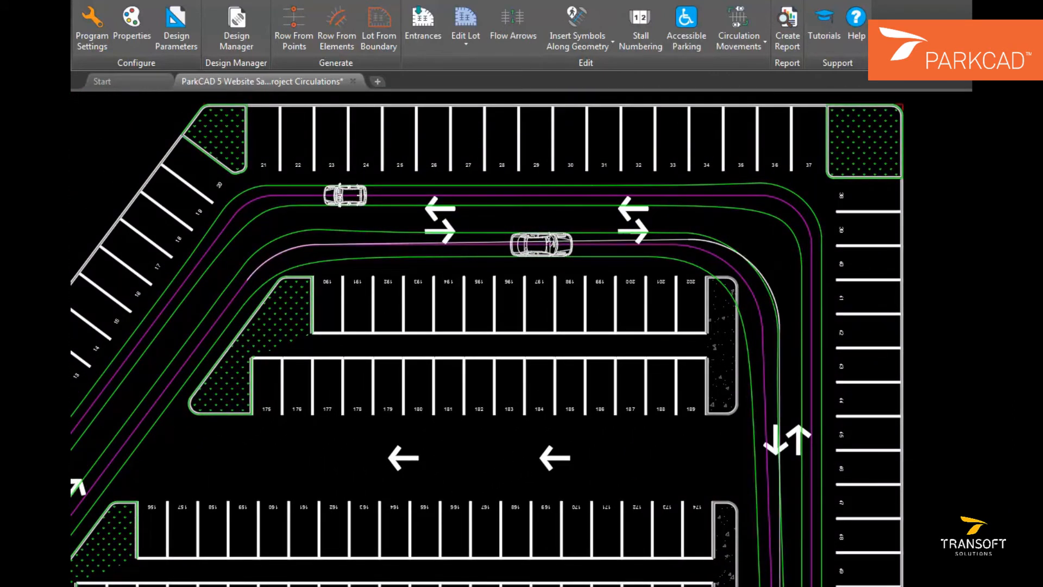
pyautogui.click(779, 238)
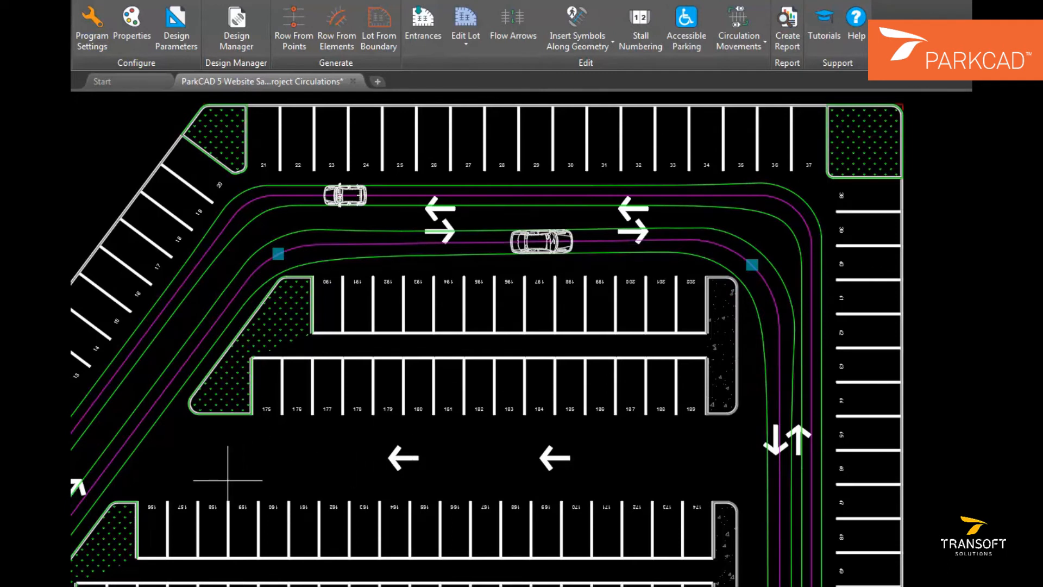
# Reroute the path's turn near the entrance around the outside of the green triangular island, and finish editing the movement
pyautogui.moveTo(228, 481); pyautogui.dragTo(554, 305, button='middle')
pyautogui.moveTo(328, 468)
pyautogui.mouseDown(button='middle')
pyautogui.moveTo(368, 374)
pyautogui.moveTo(473, 212)
pyautogui.mouseUp(button='middle')
pyautogui.moveTo(426, 436)
pyautogui.mouseDown(button='middle')
pyautogui.moveTo(485, 352)
pyautogui.moveTo(505, 349)
pyautogui.mouseUp(button='middle')
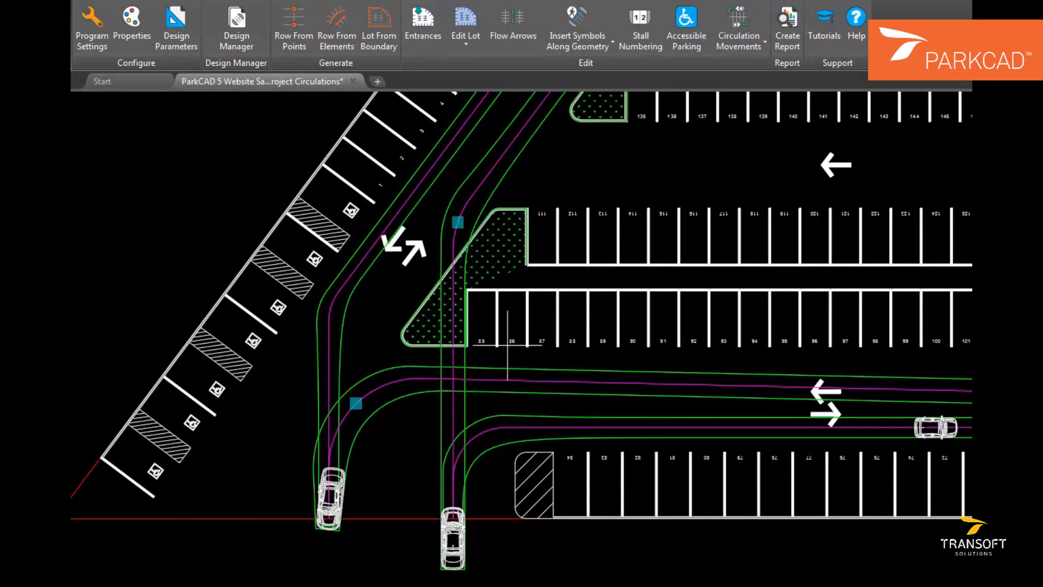
pyautogui.click(458, 222)
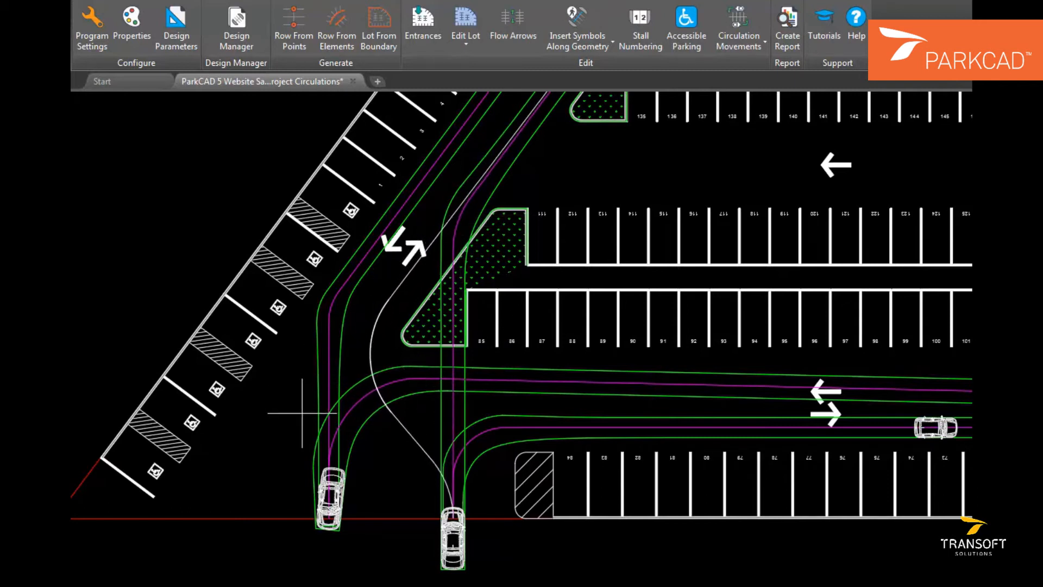
pyautogui.click(370, 355)
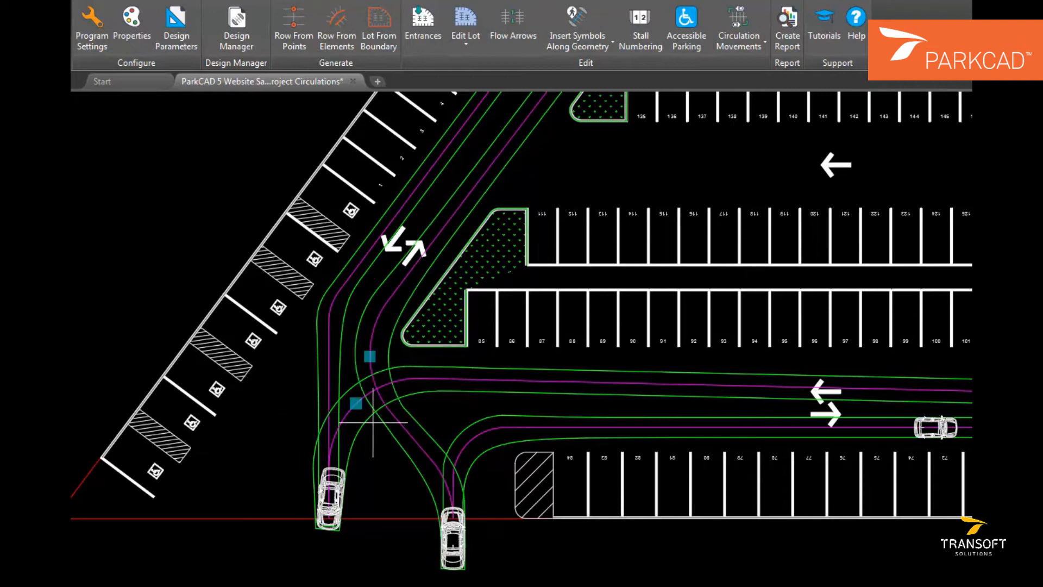
pyautogui.press('Return')
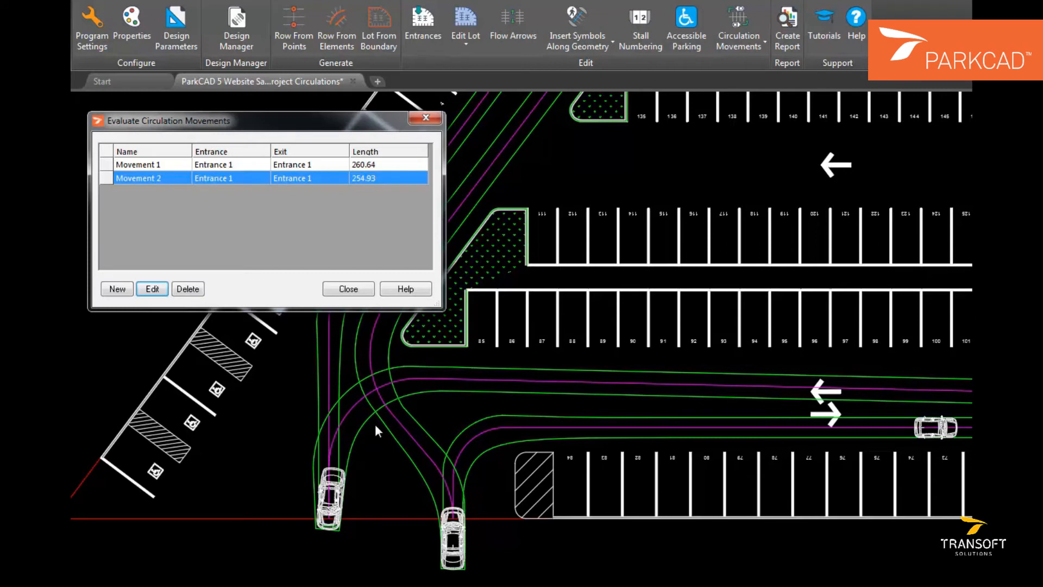
pyautogui.click(349, 289)
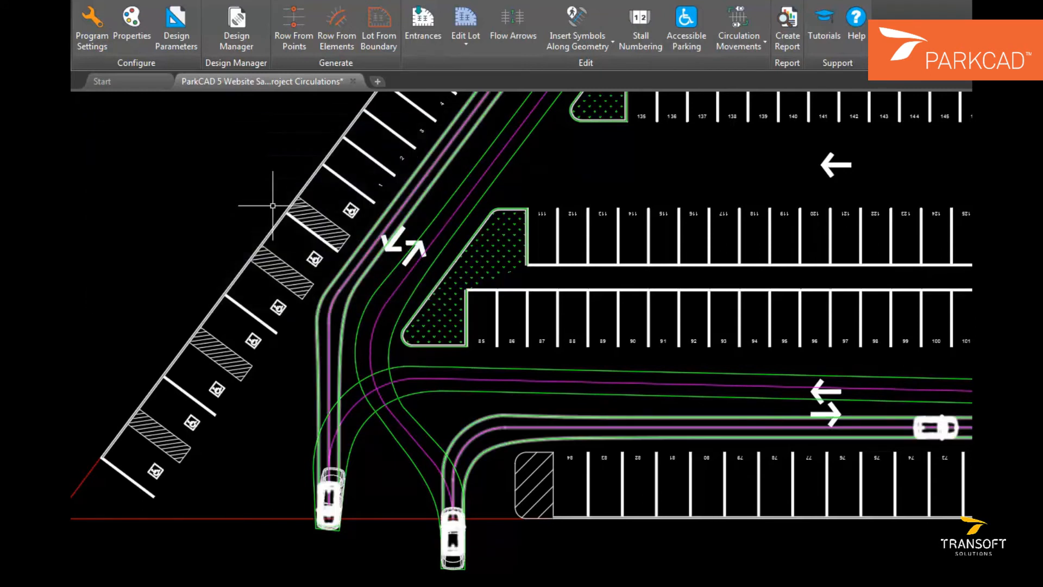
# Change the movement vehicle in the design parameters to Delivery Van
pyautogui.click(187, 38)
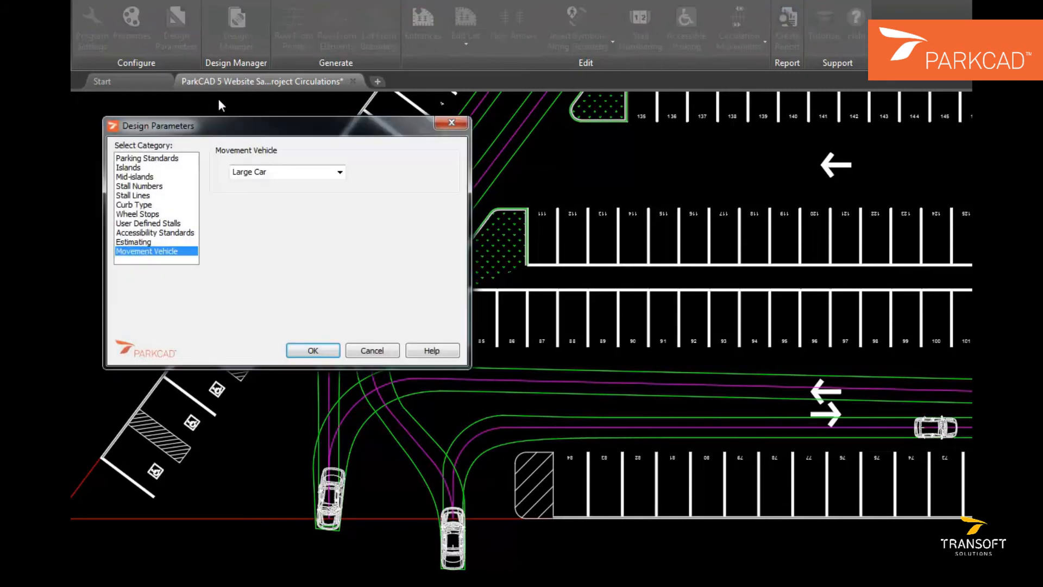
pyautogui.click(340, 172)
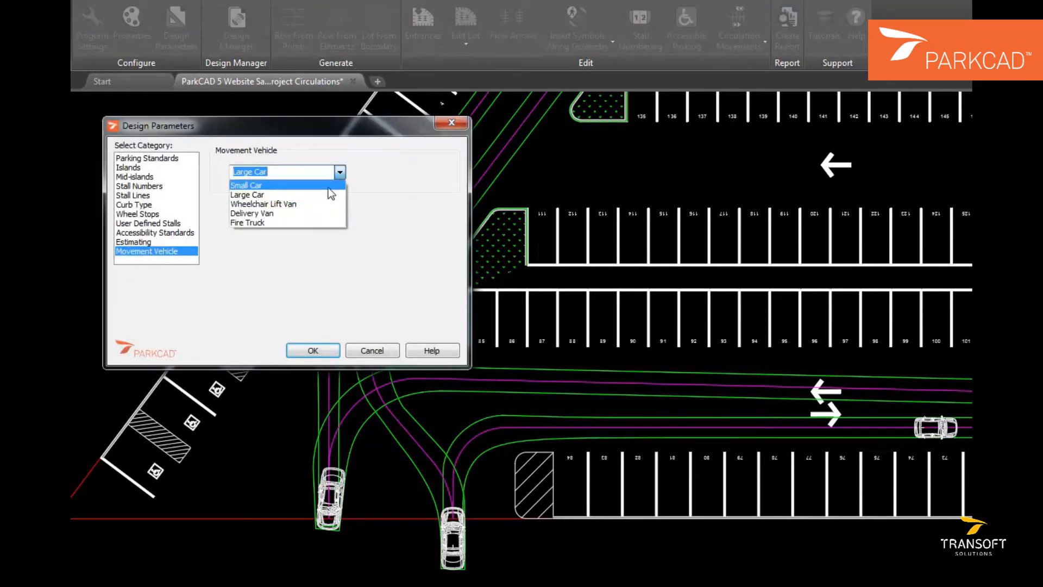
pyautogui.click(306, 213)
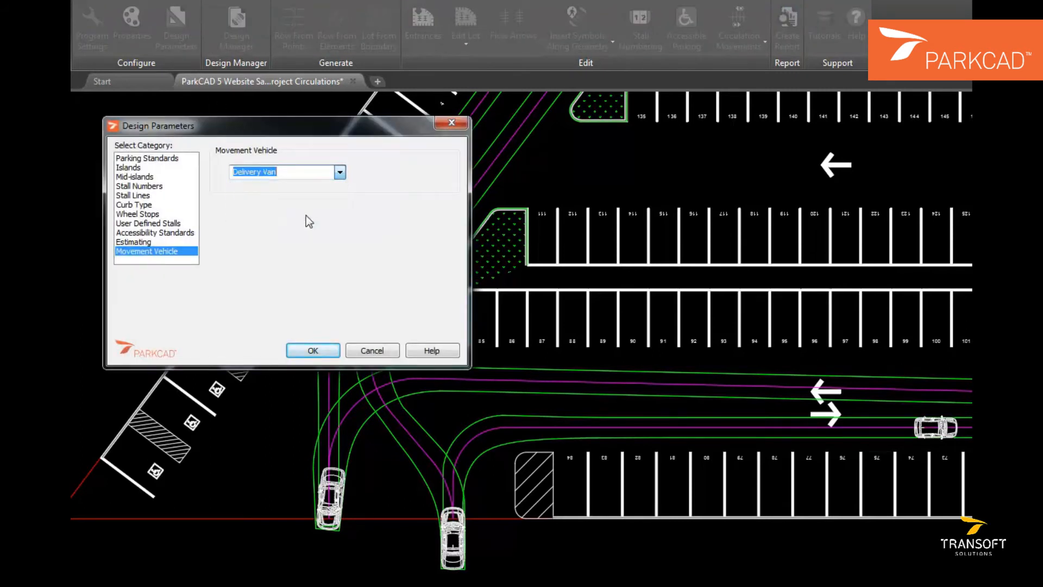
pyautogui.click(313, 350)
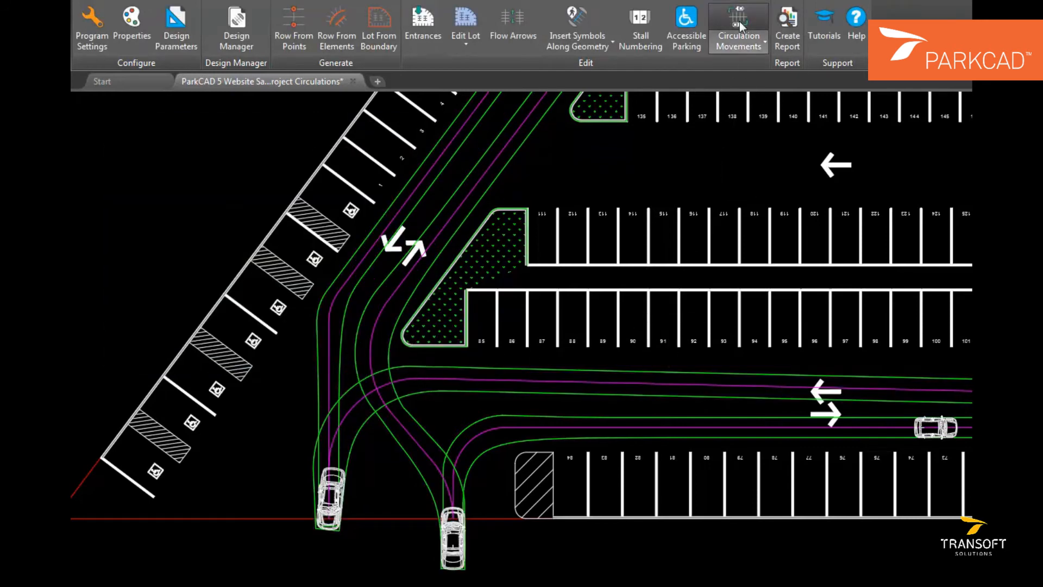
# Create a delivery-van movement from the one-way aisle above stalls 111–125 down past the accessible stalls, with a van symbol in the aisle
pyautogui.click(118, 288)
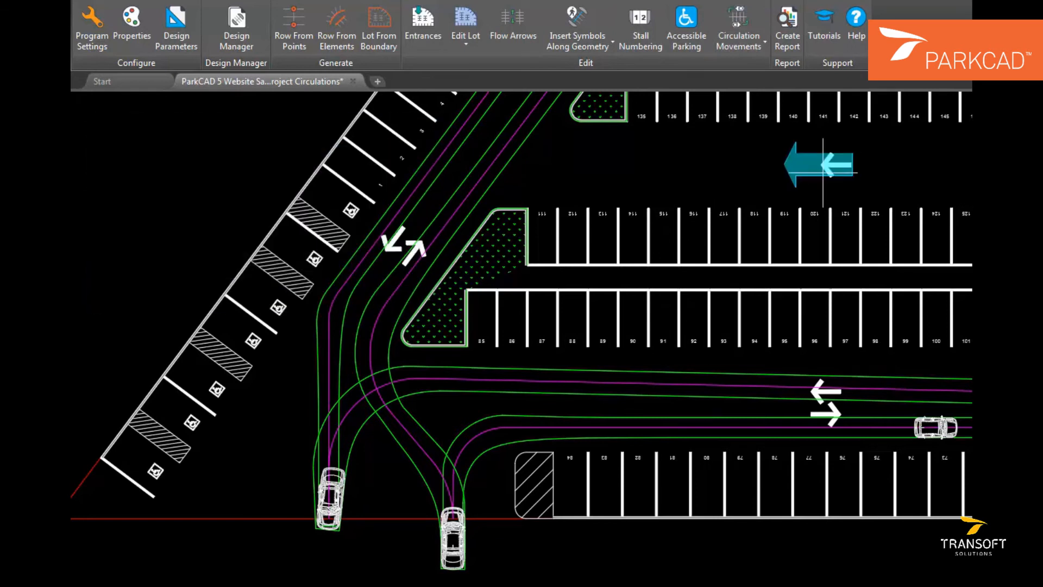
pyautogui.click(822, 164)
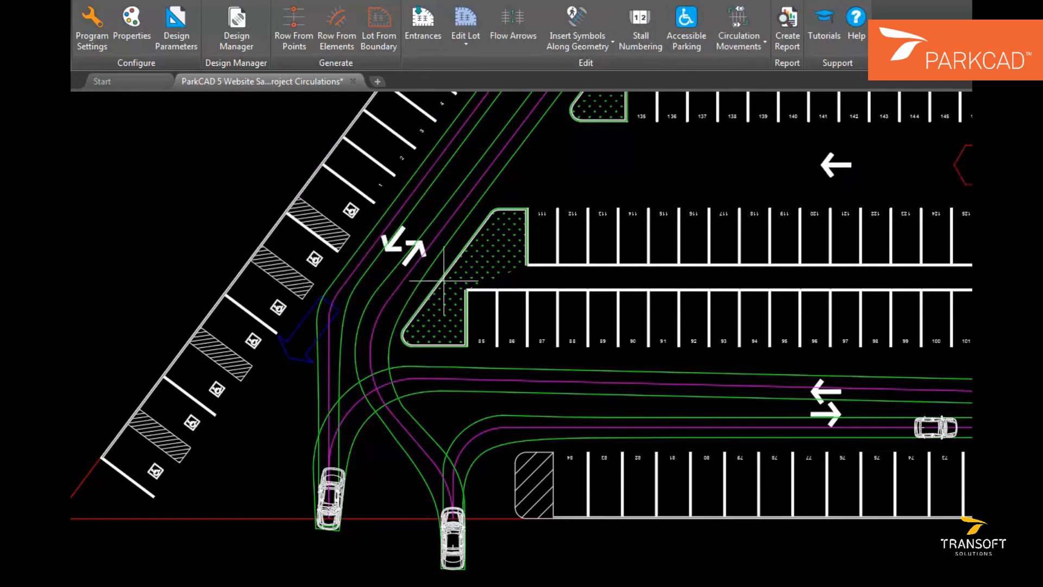
pyautogui.click(309, 329)
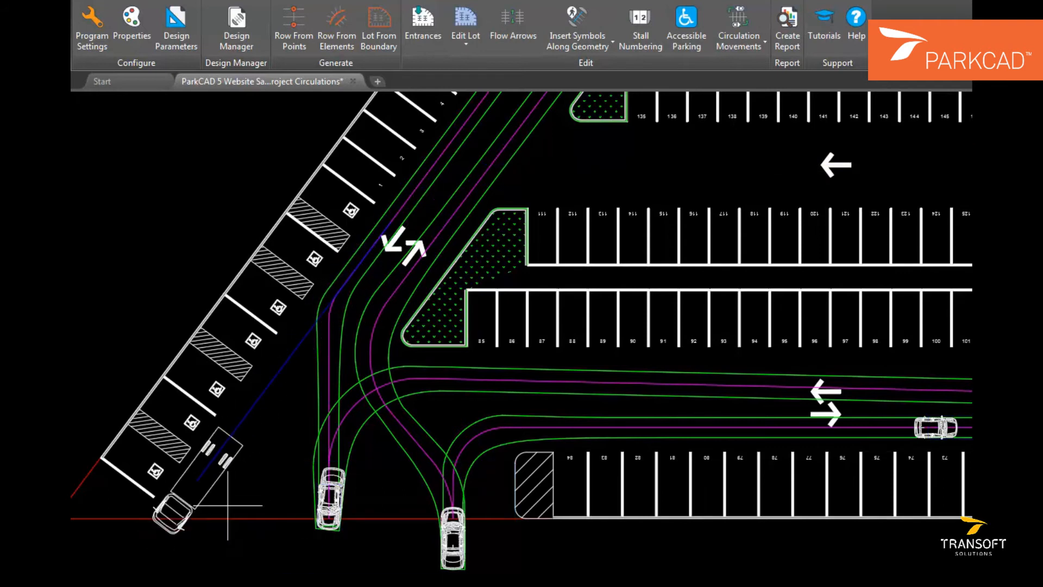
pyautogui.click(198, 542)
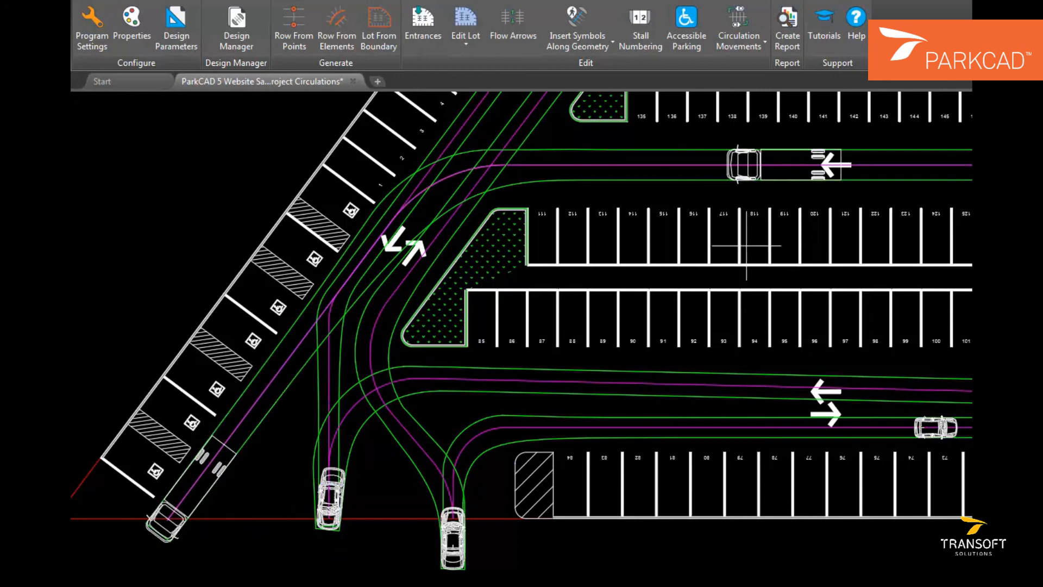
pyautogui.press('Return')
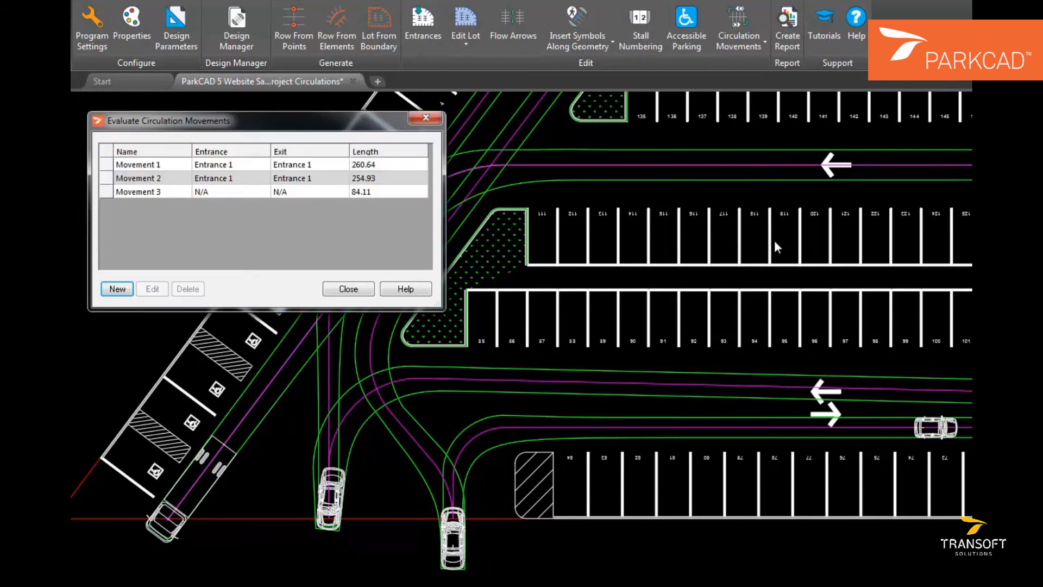
pyautogui.click(355, 292)
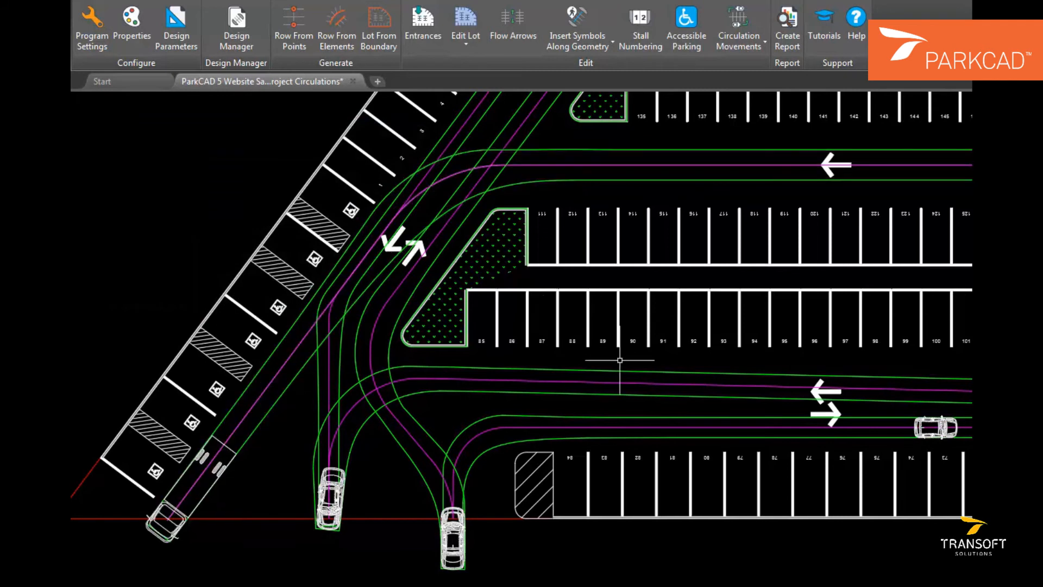
# Change the movement vehicle in the design parameters to Wheelchair Lift Van
pyautogui.click(175, 37)
pyautogui.click(339, 173)
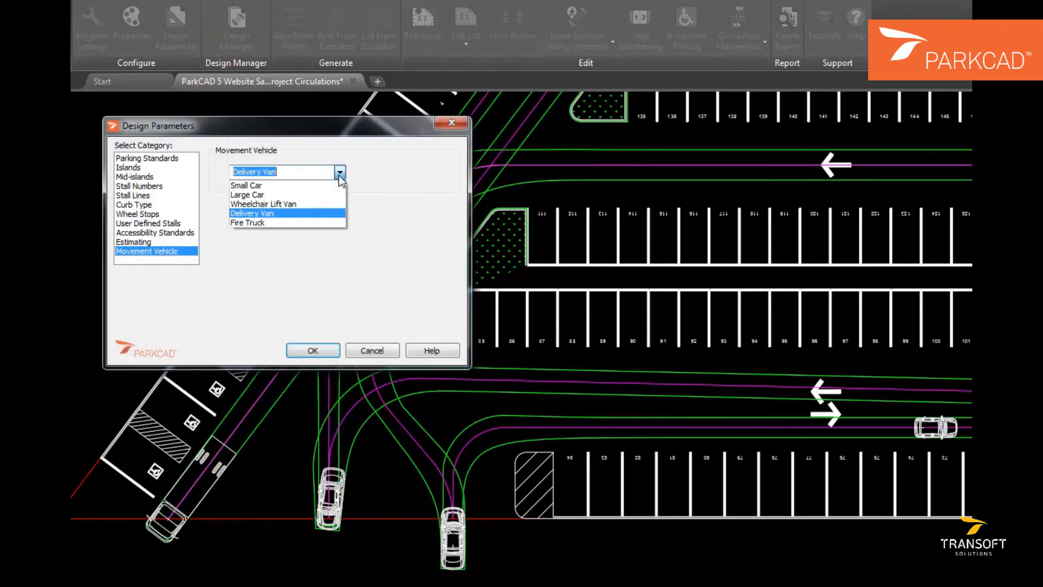
pyautogui.click(324, 204)
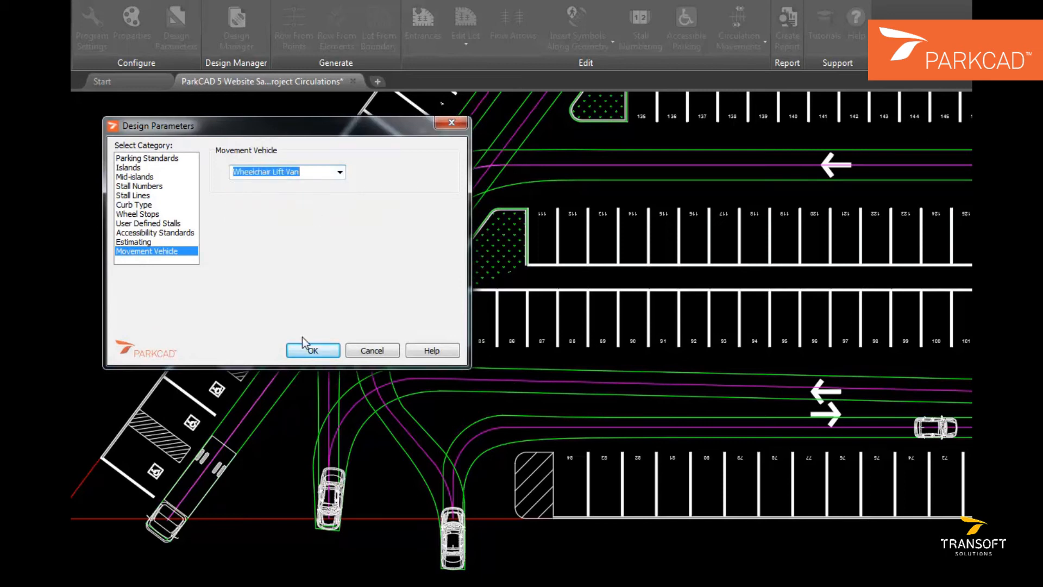
pyautogui.click(312, 350)
# Create a parking movement for the lift van into the fourth accessible stall from the top, approaching up the diagonal aisle
pyautogui.click(761, 48)
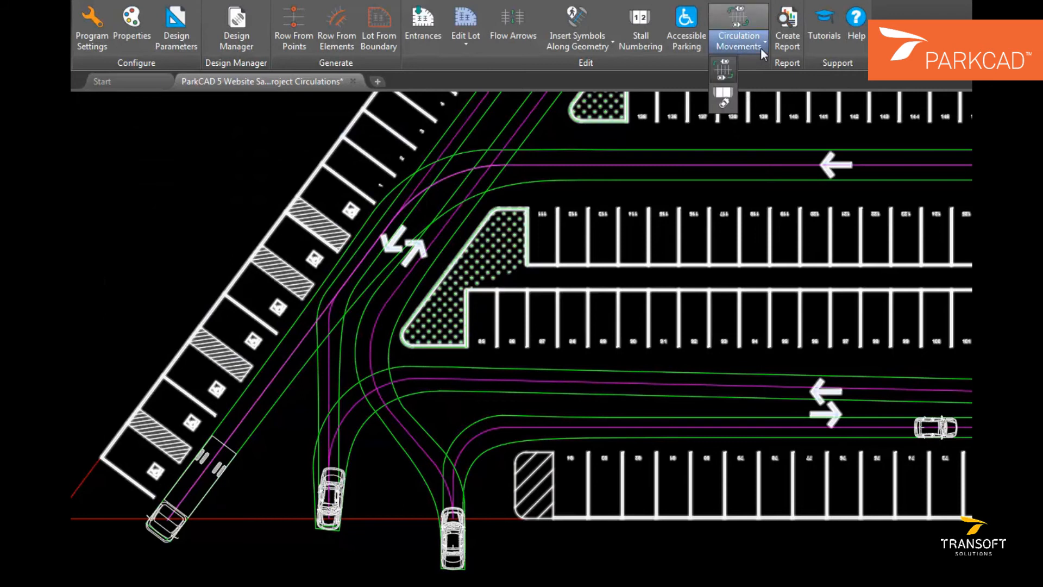
pyautogui.click(722, 100)
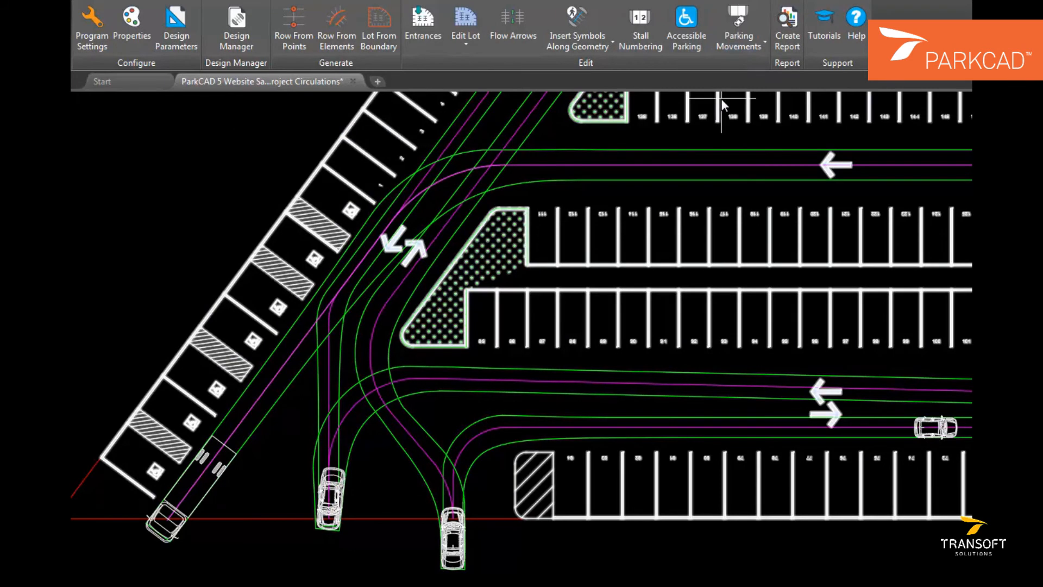
pyautogui.click(736, 19)
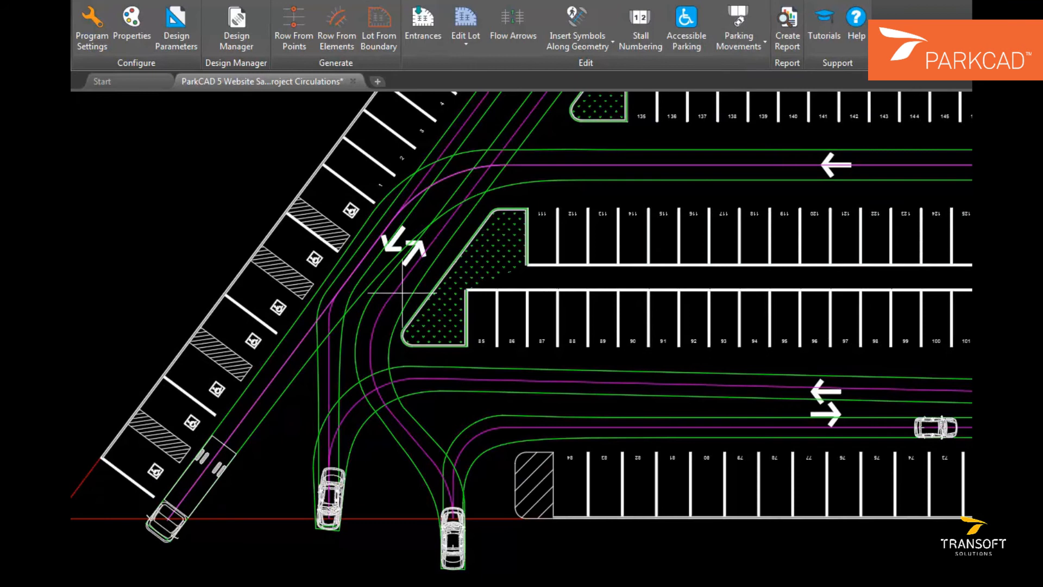
pyautogui.click(260, 329)
pyautogui.click(118, 280)
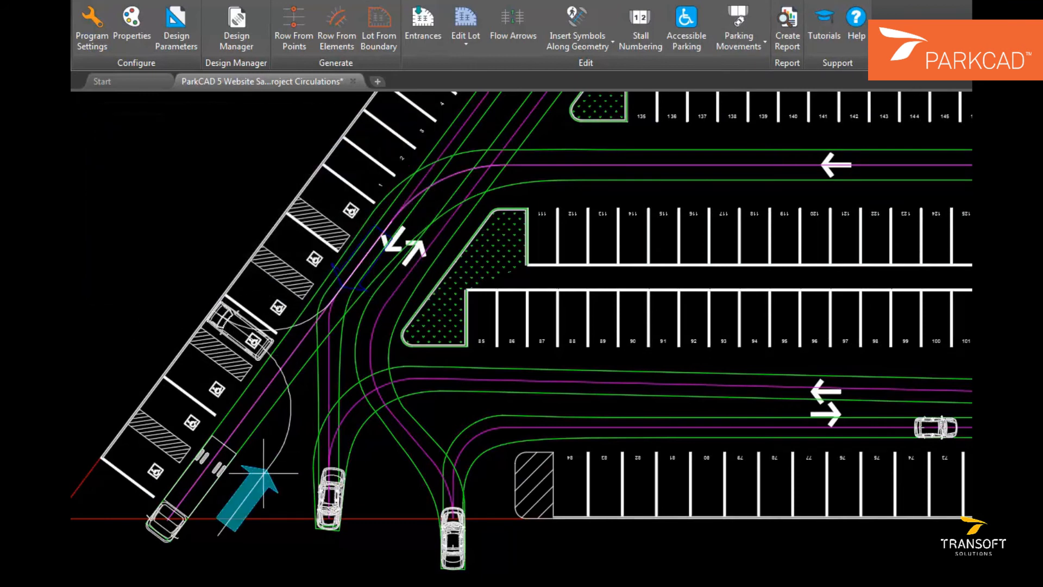
pyautogui.click(264, 471)
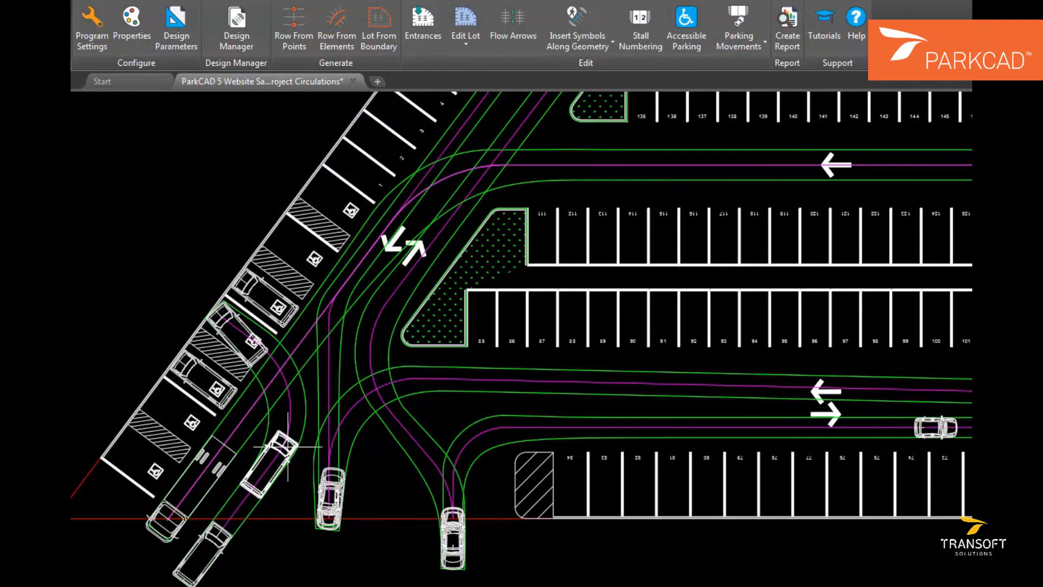
pyautogui.press('Return')
# Edit Movement 1 so the lift van's turn swings slightly farther out from the accessible stalls, and finish evaluating parking movements
pyautogui.click(198, 158)
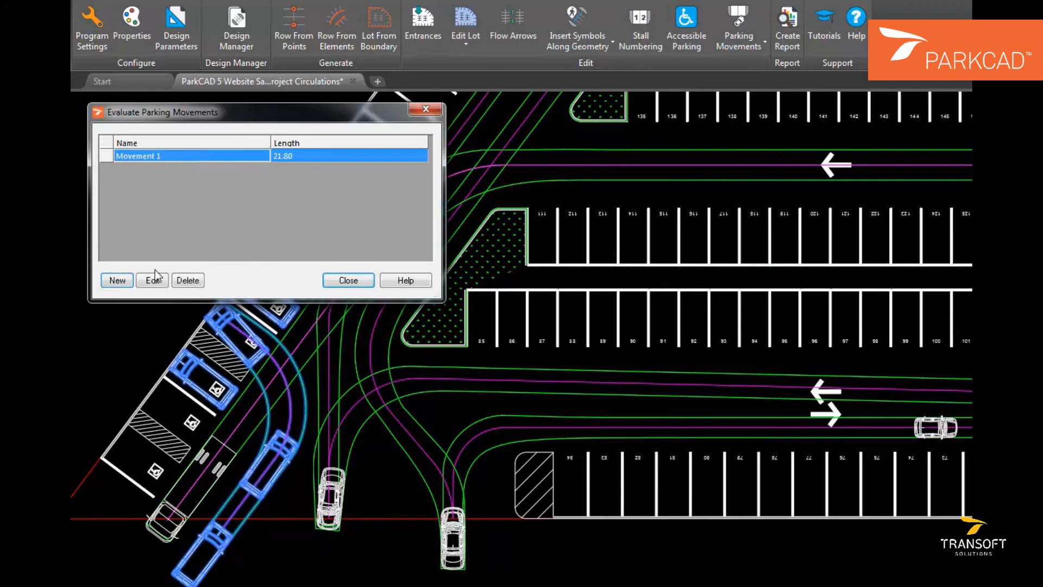
pyautogui.click(152, 280)
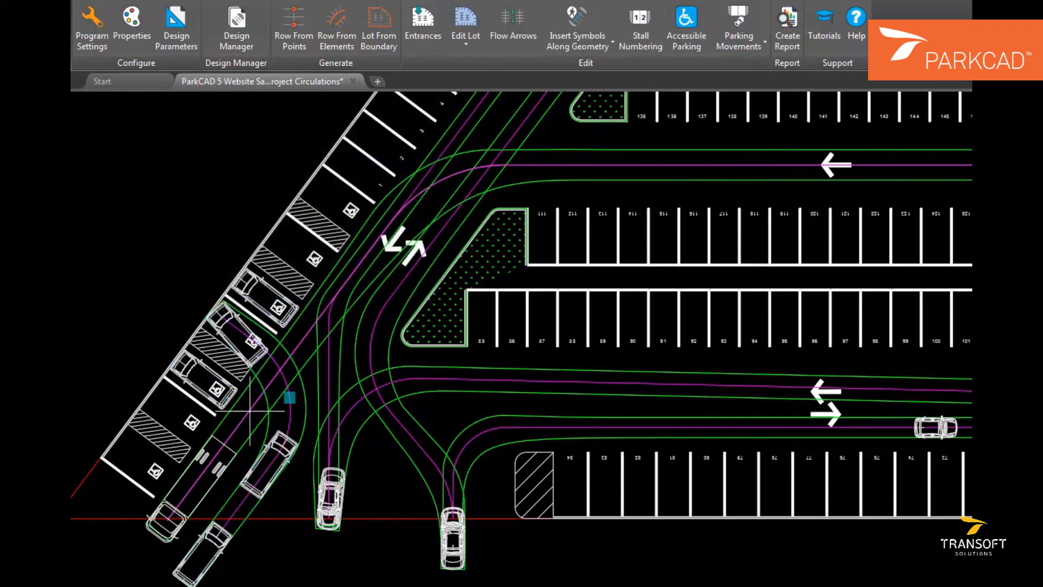
pyautogui.click(294, 397)
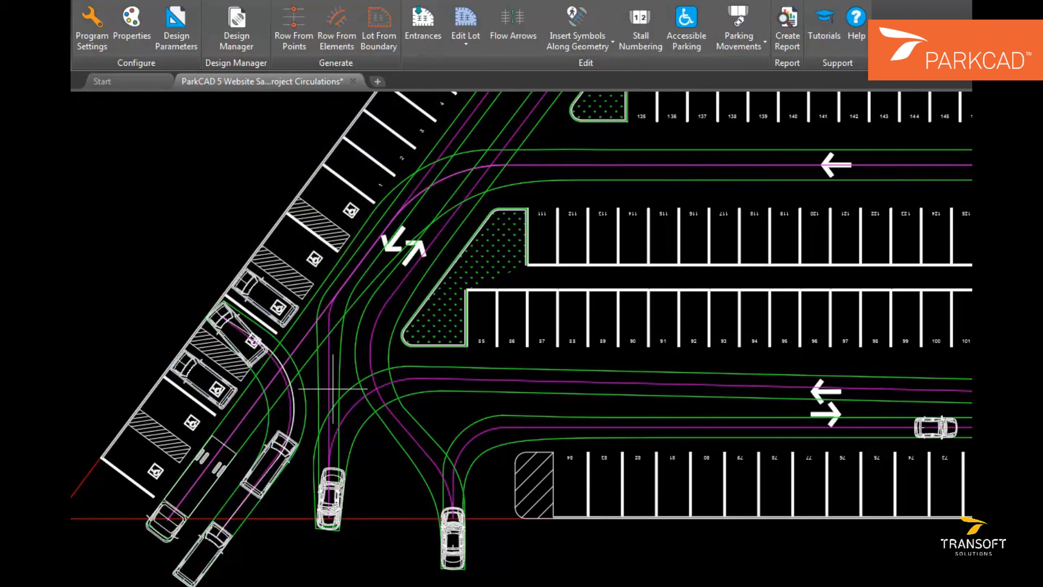
pyautogui.click(301, 393)
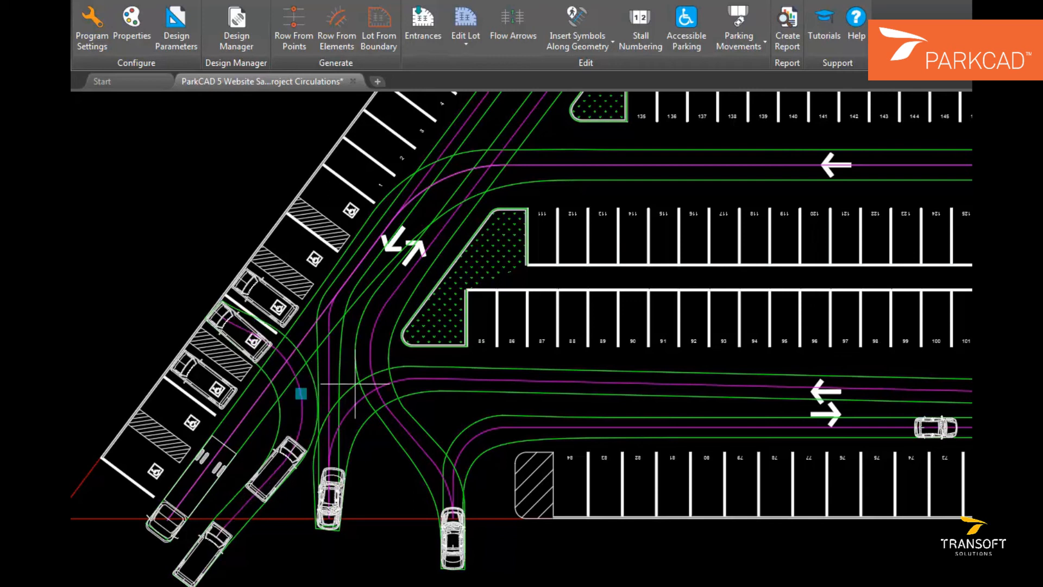
pyautogui.press('Return')
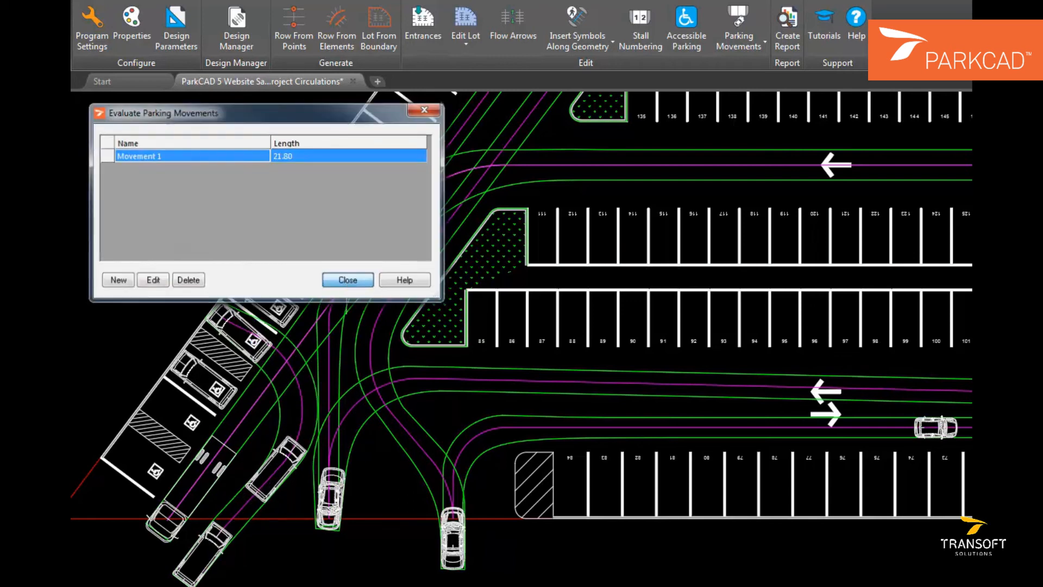
pyautogui.click(348, 280)
# Change the movement vehicle in the design parameters to Small Car
pyautogui.scroll(-5, 496, 383)
pyautogui.scroll(5, 496, 383)
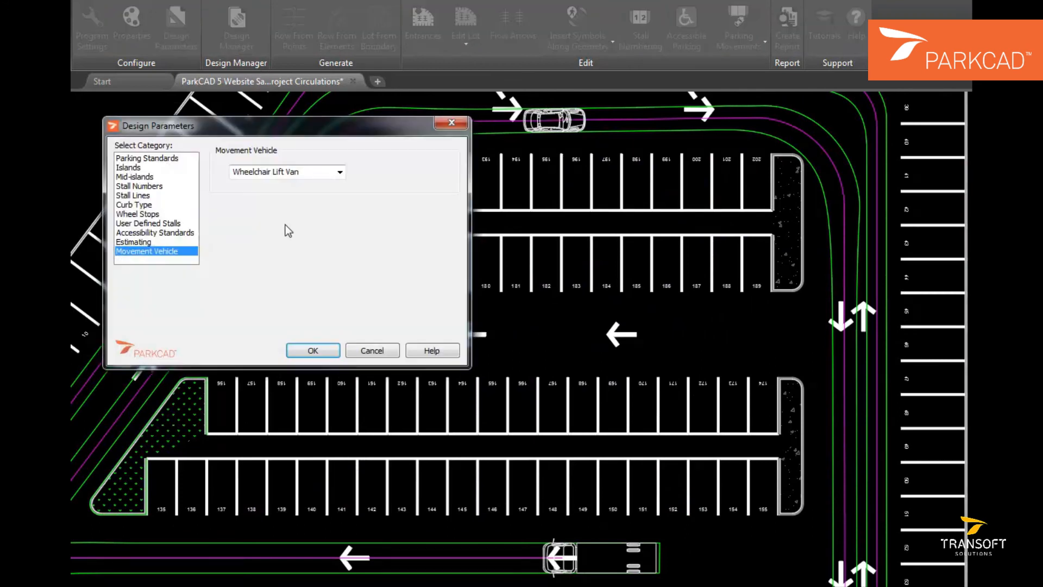
pyautogui.click(341, 171)
pyautogui.click(333, 185)
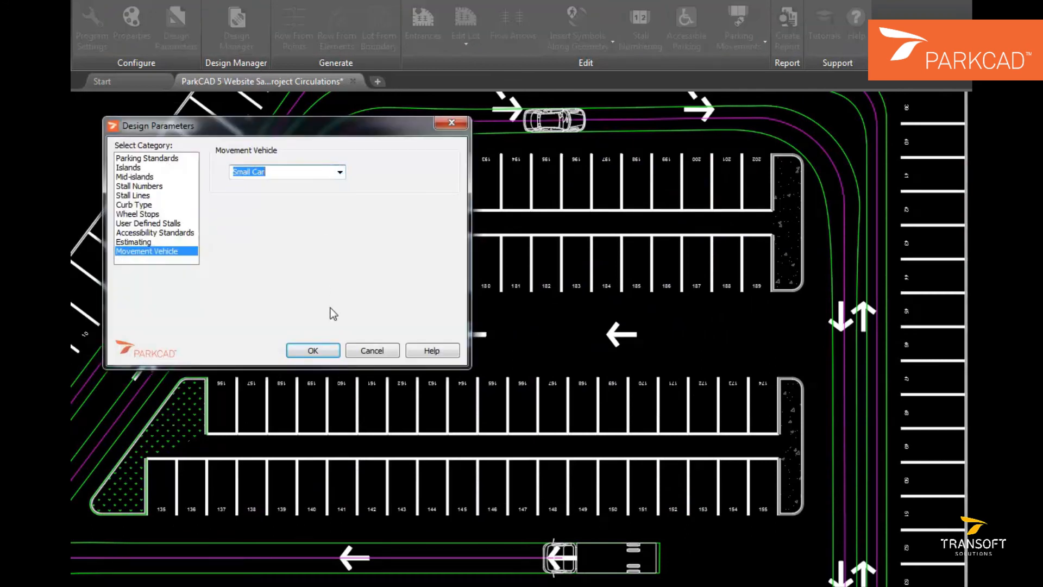
pyautogui.click(314, 351)
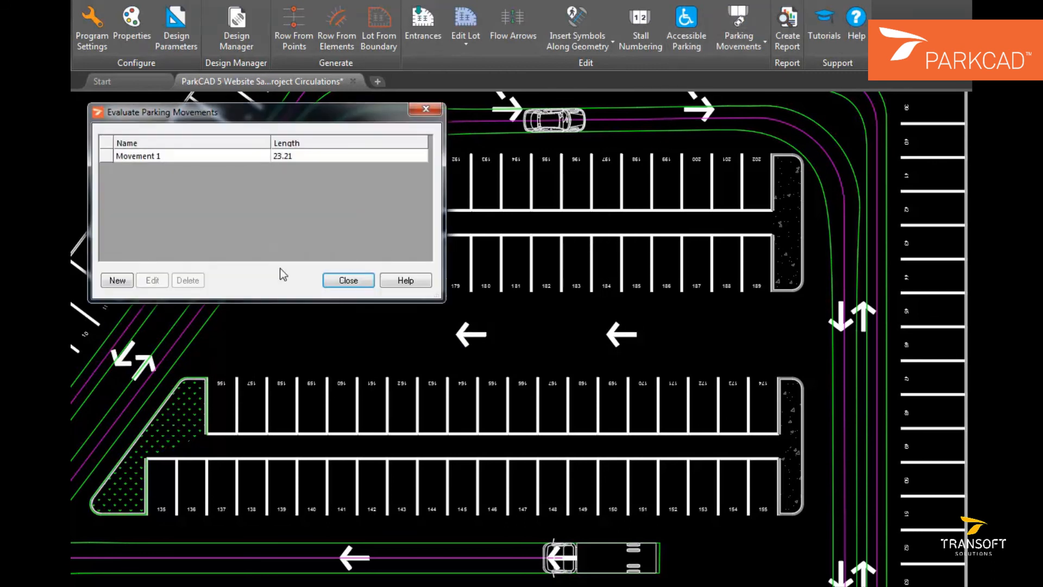
# Create a small-car parking movement into stall 181, approaching from the right along the one-way aisle below it
pyautogui.click(131, 283)
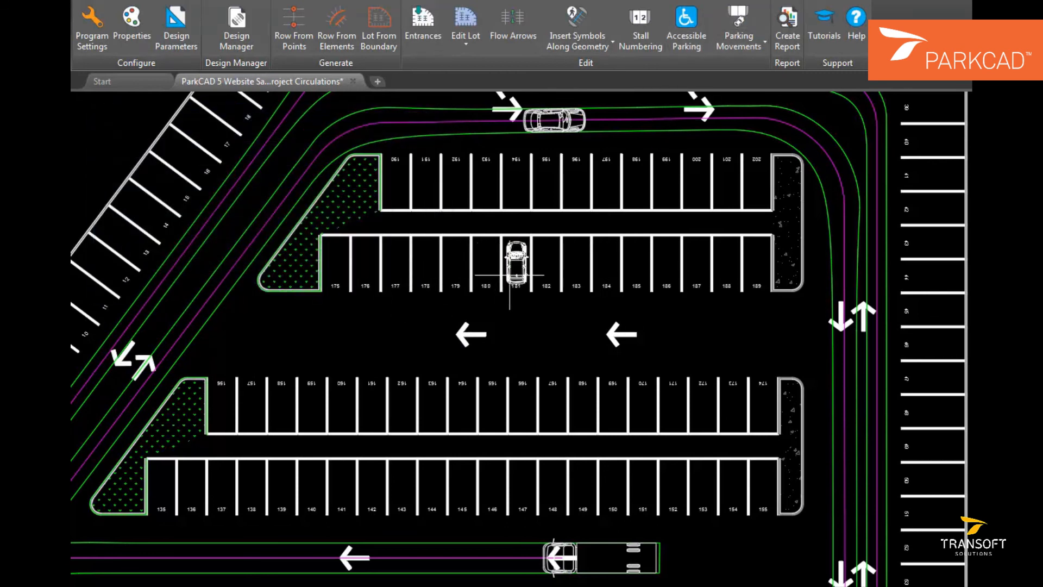
pyautogui.click(516, 264)
pyautogui.click(631, 336)
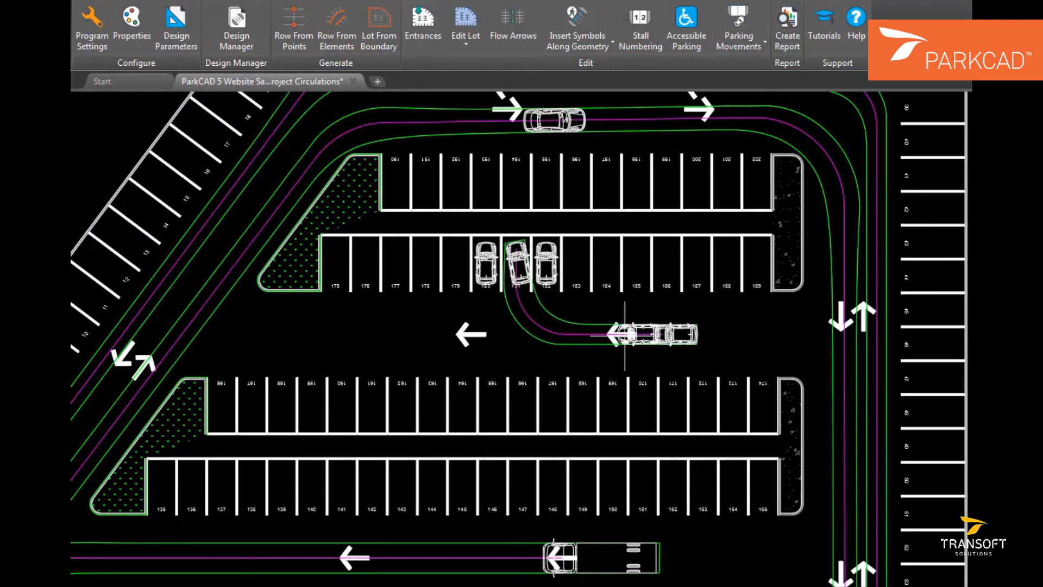
pyautogui.press('Escape')
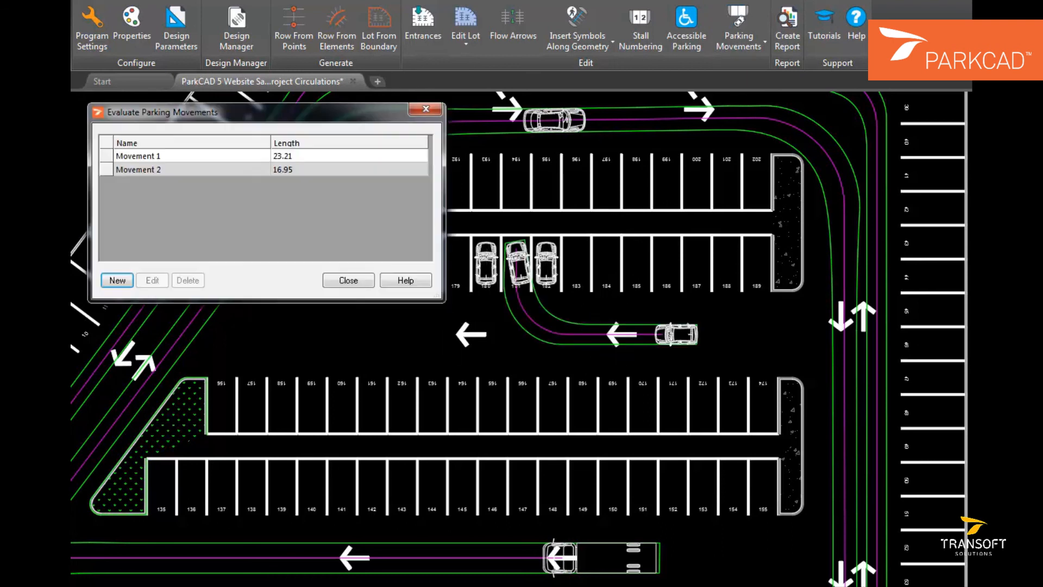
# Create a small-car parking movement into stall 158, approaching from the right along the aisle above it, and finish evaluating parking movements
pyautogui.click(118, 280)
pyautogui.click(283, 405)
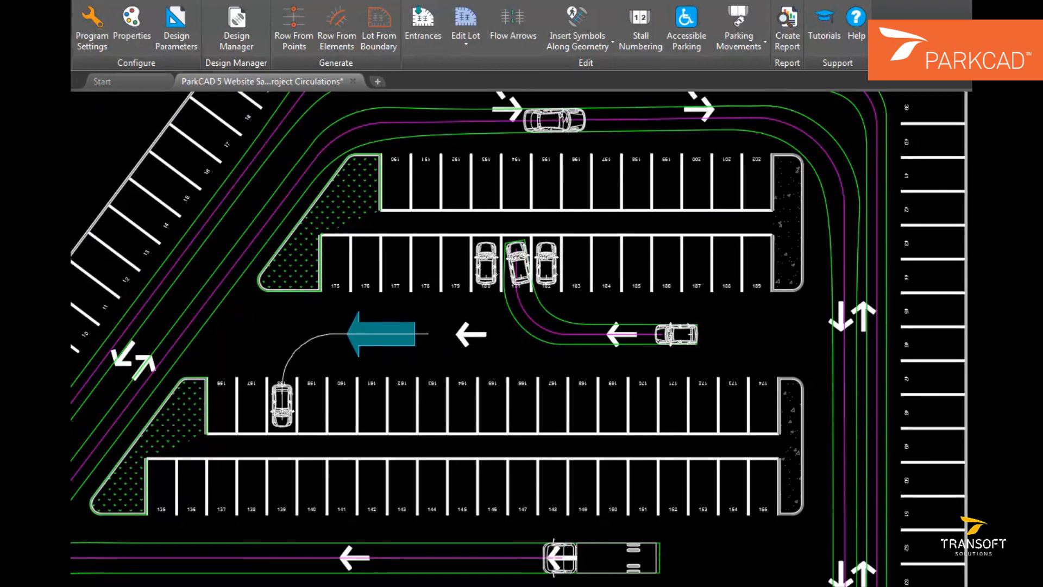
pyautogui.click(430, 334)
pyautogui.press('Escape')
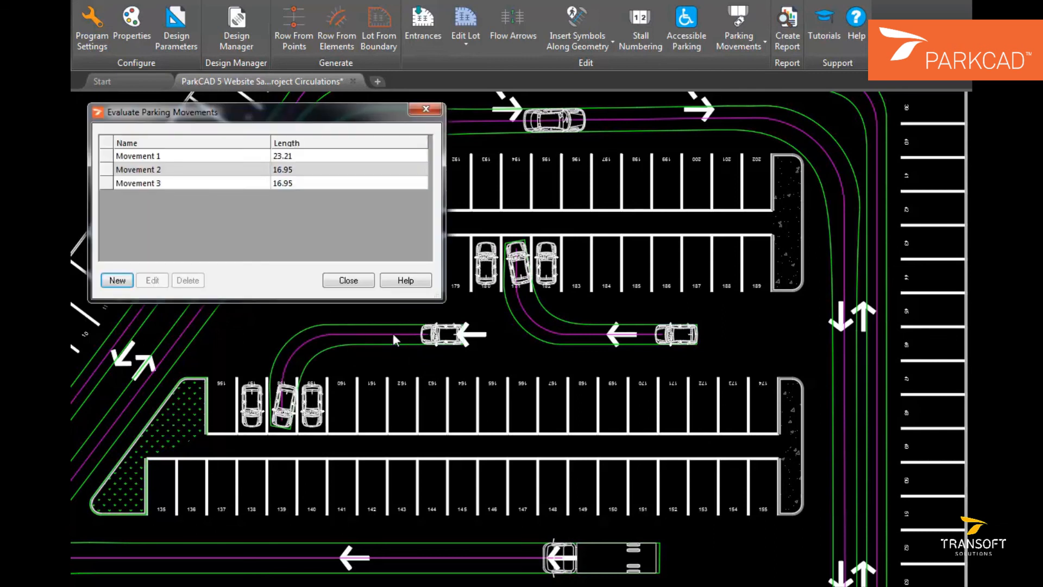
pyautogui.click(359, 285)
pyautogui.scroll(-5, 614, 298)
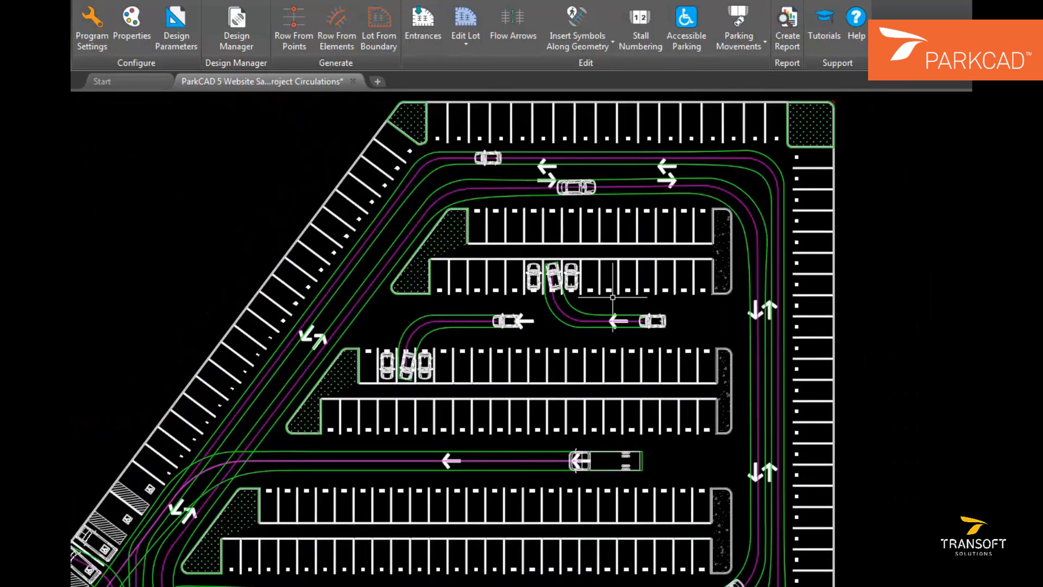